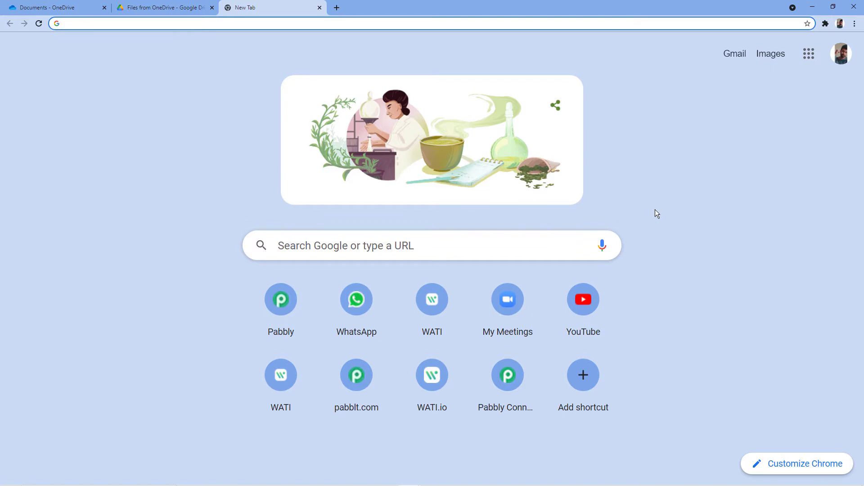
Step: Open the pabbly.com website and go to the product page for Connect
type("pabbly.")
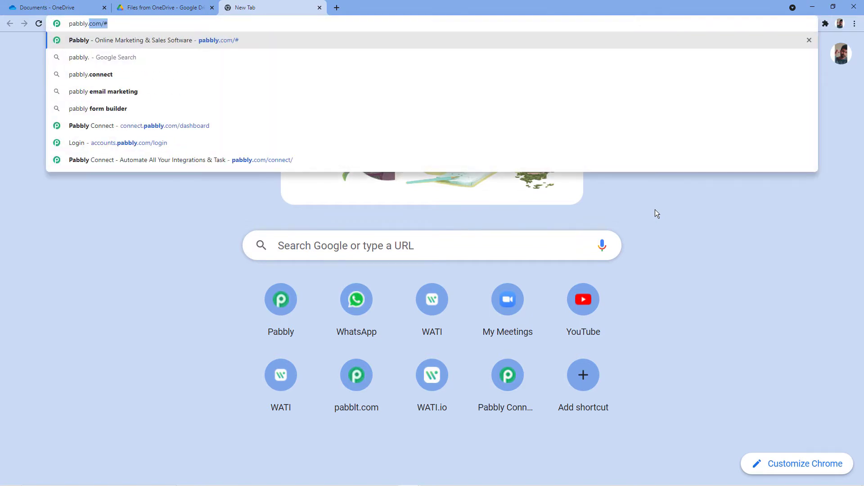
type("com")
key("Return")
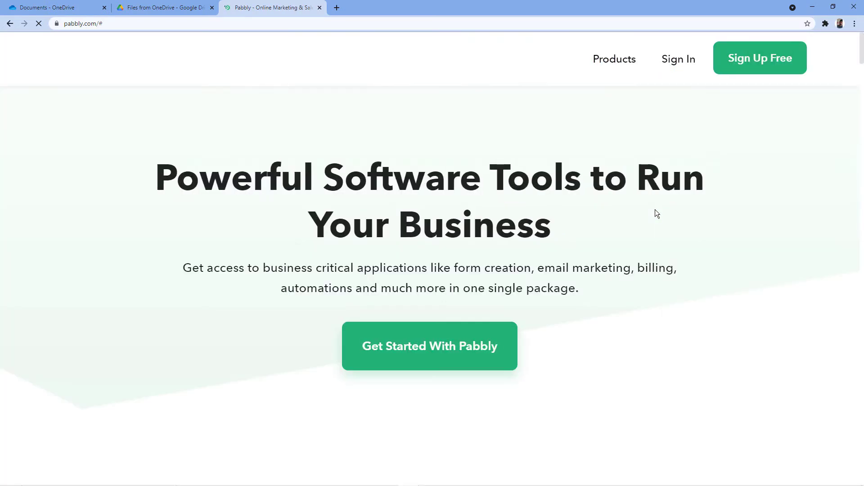
mouse_move(631, 59)
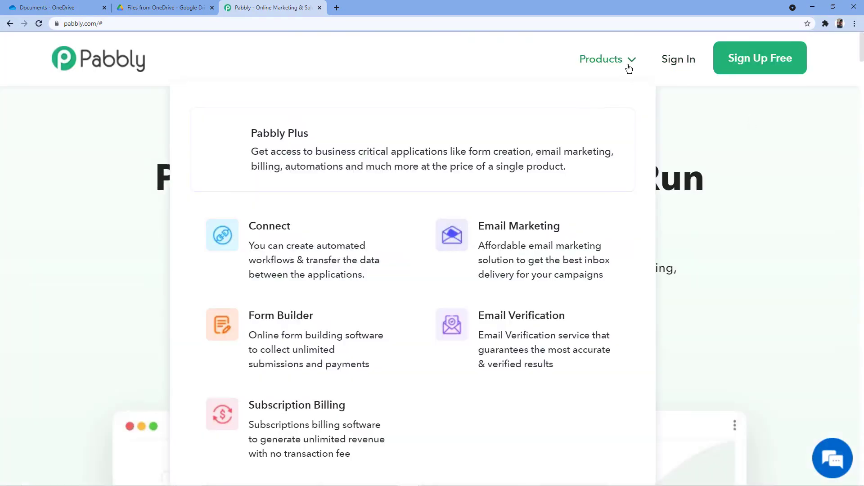
left_click(313, 255)
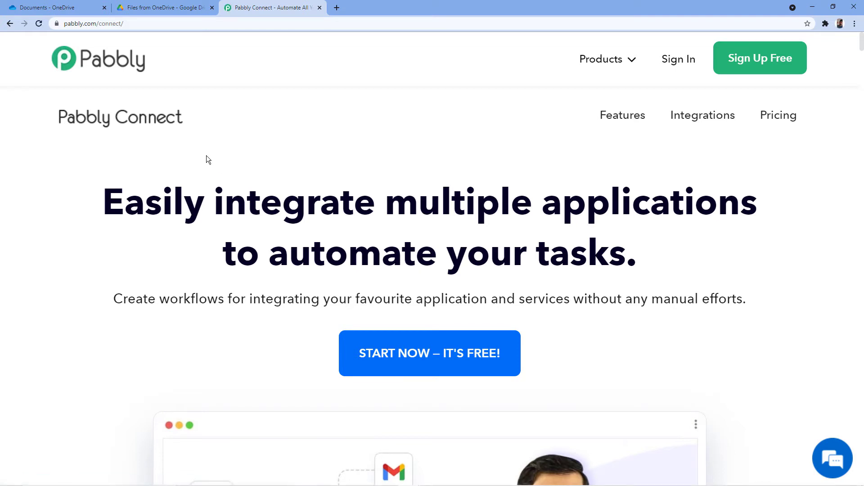
Step: Sign in to the Pabbly account and access the Connect application from the list of all apps
left_click(683, 69)
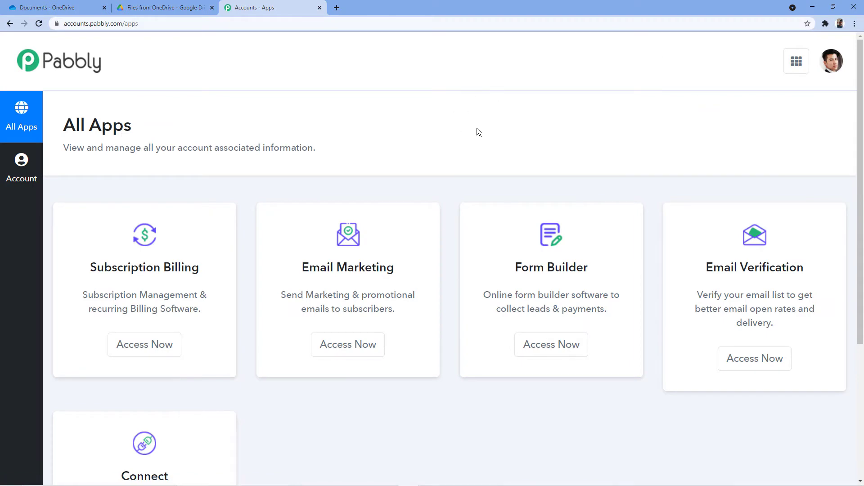
scroll(476, 129, "down", 2)
scroll(135, 265, "down", 2)
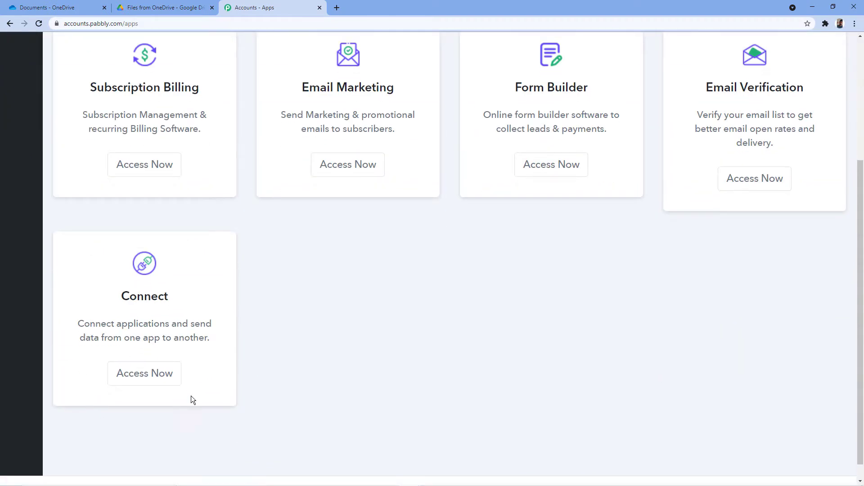
left_click(150, 380)
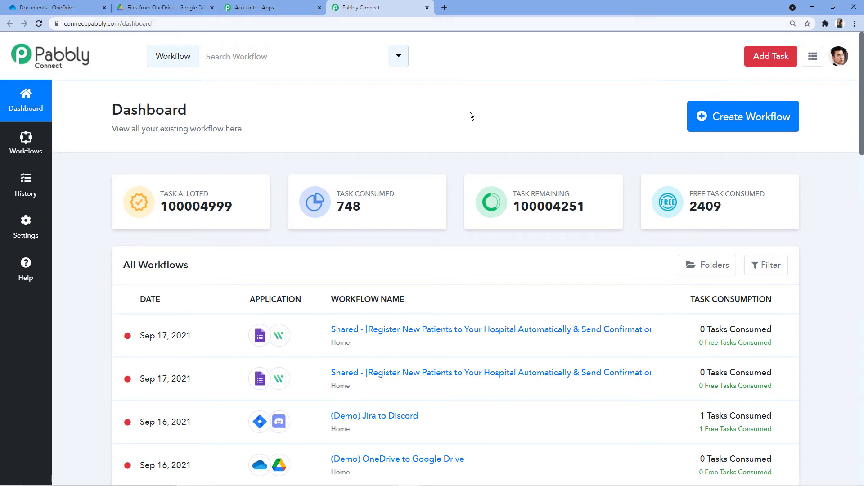
Step: Create a new workflow named "OneDrive to Google Drive"
left_click(727, 119)
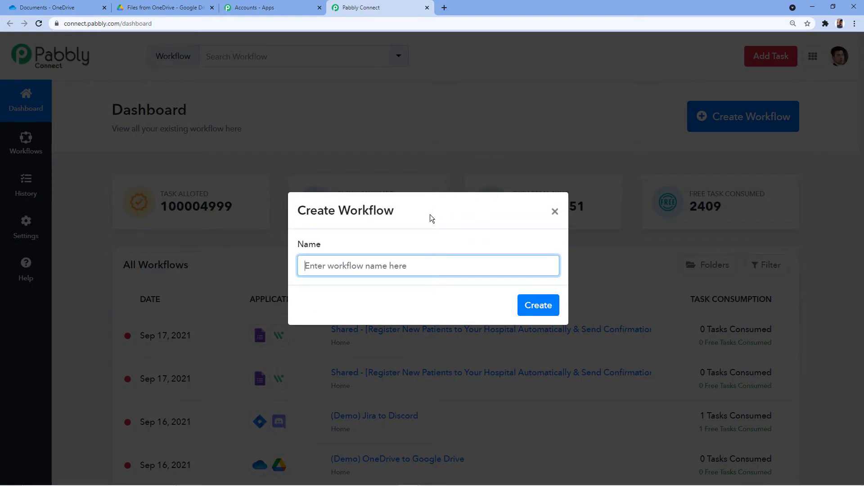
type("OneDrive to")
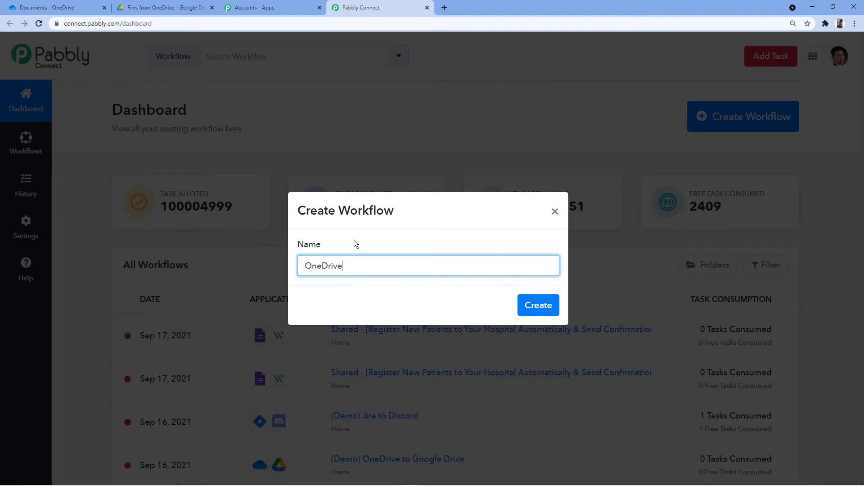
type(" Google Drive")
left_click(544, 306)
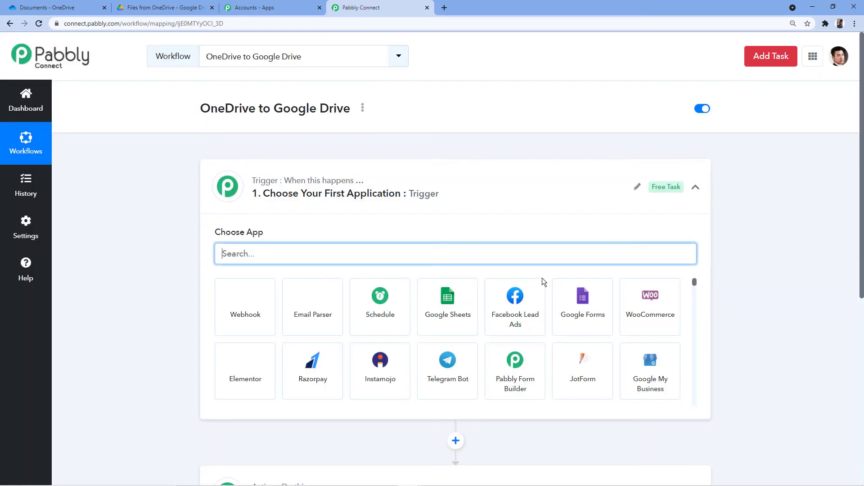
Step: Set the workflow's trigger application to Microsoft OneDrive with New File as the trigger event
key("ctrl+0")
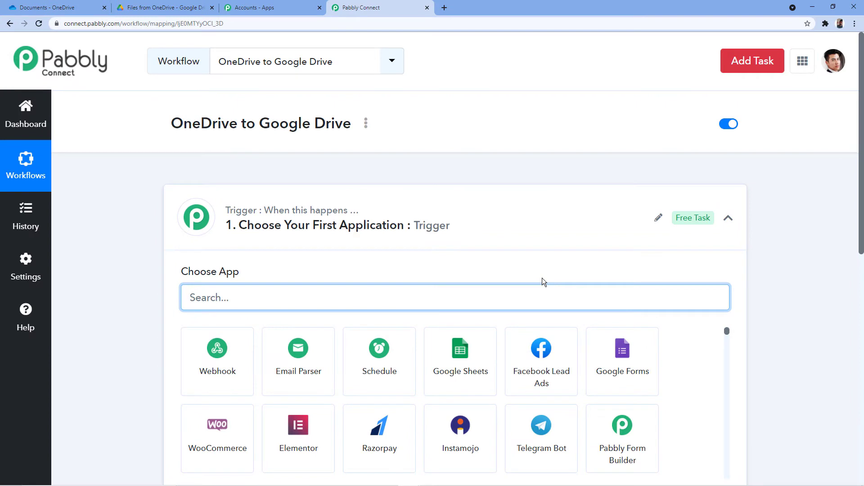
left_click(497, 229)
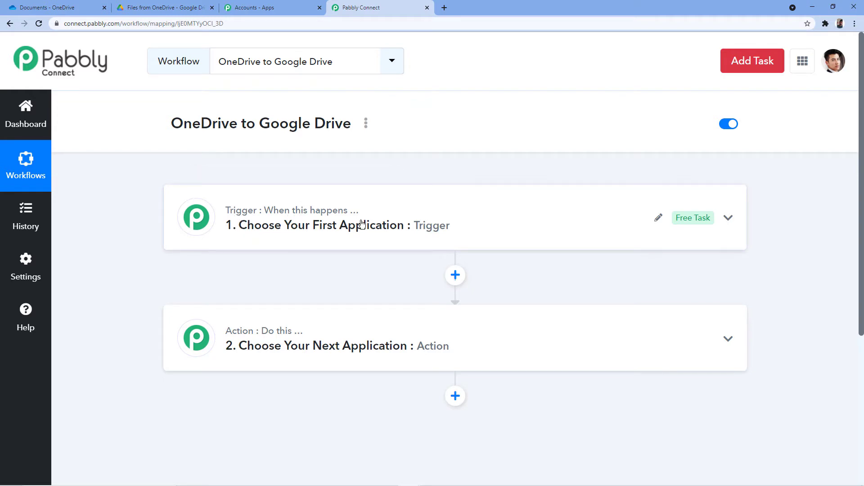
mouse_move(266, 341)
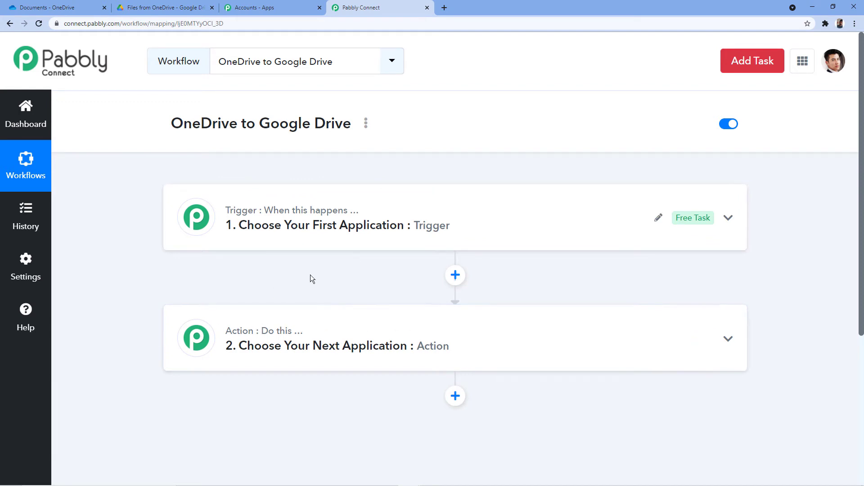
left_click(284, 225)
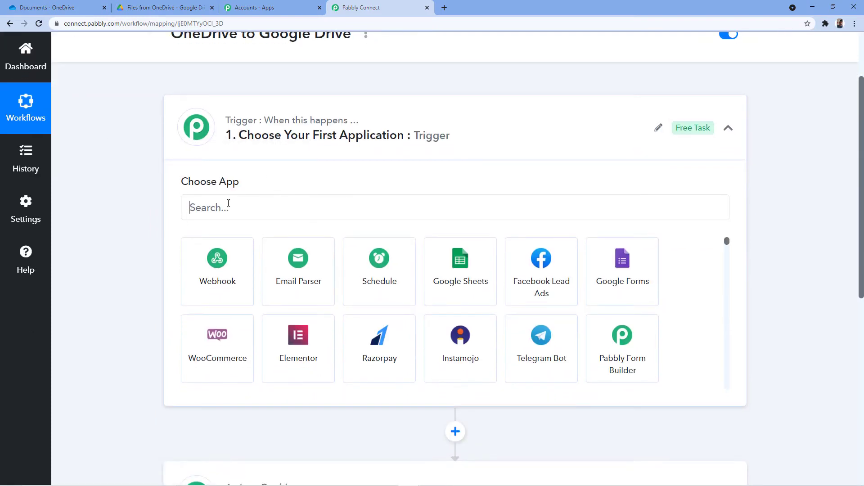
left_click(228, 203)
type("O")
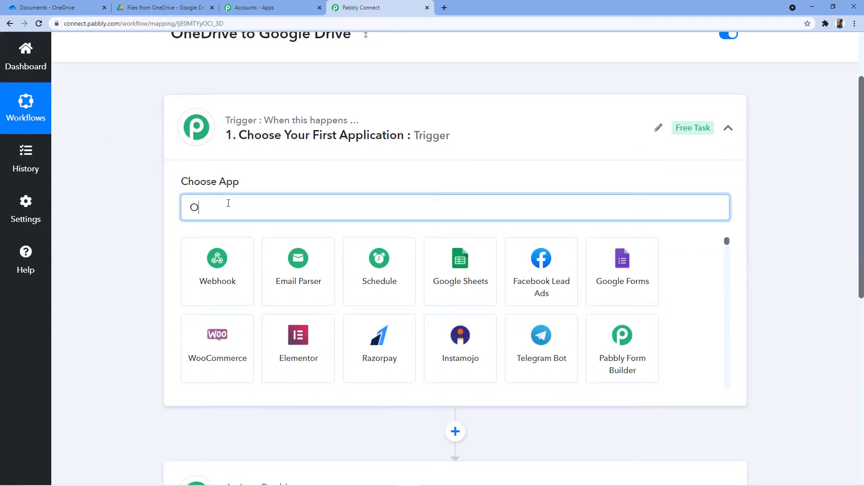
type("neDrive")
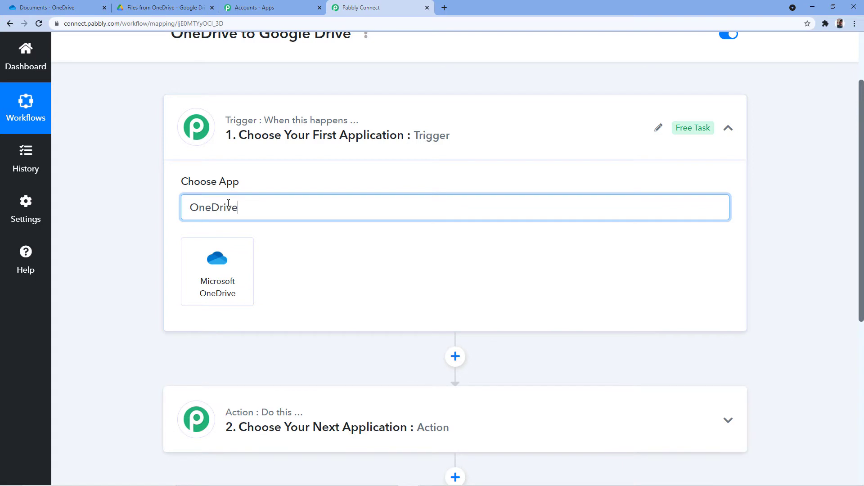
left_click(216, 270)
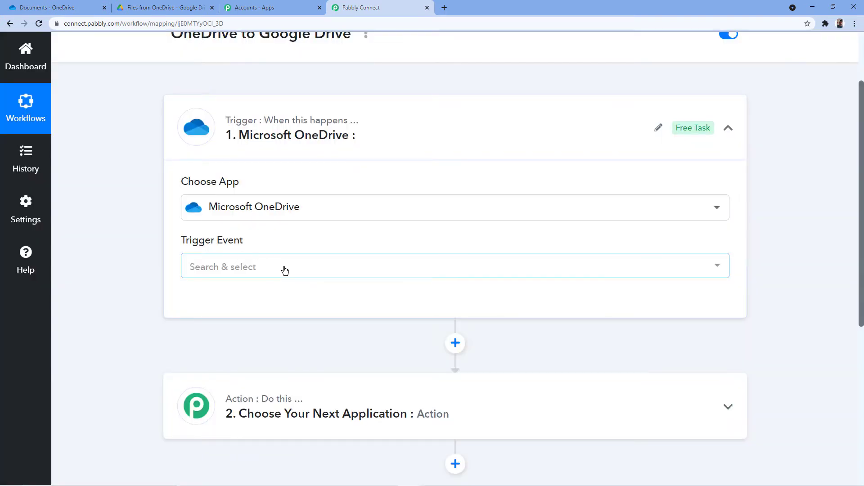
left_click(276, 270)
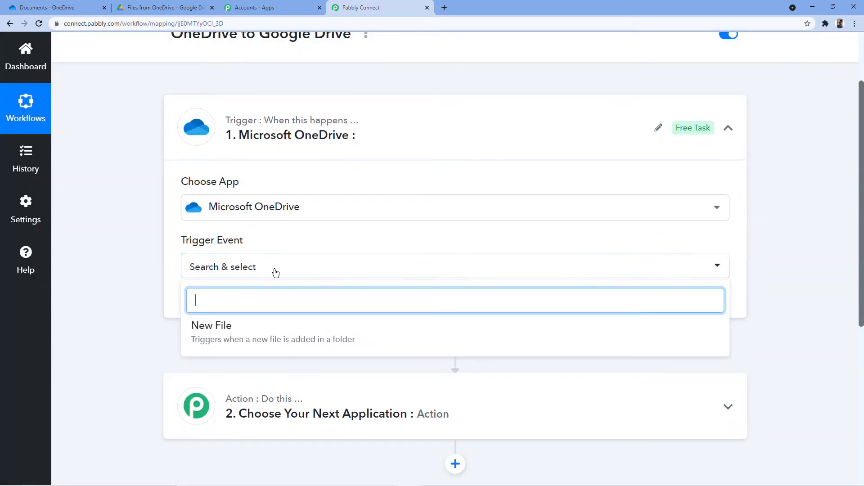
left_click(228, 329)
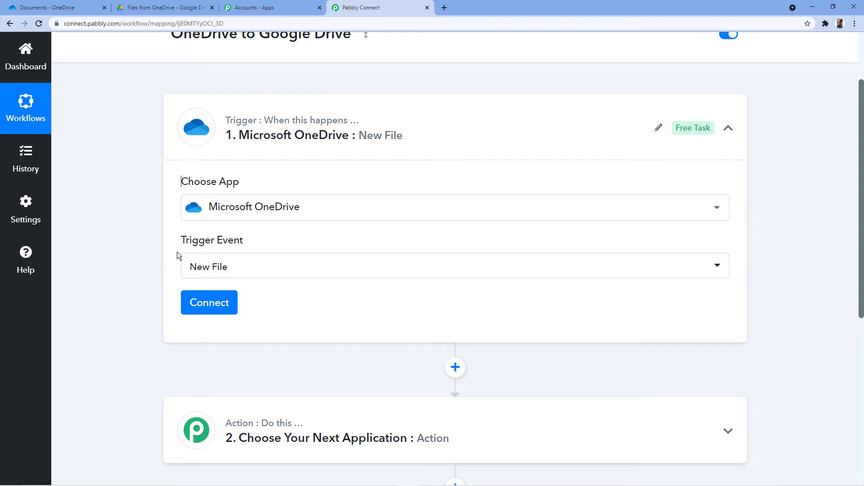
Step: Add a new Microsoft OneDrive connection for the trigger and grant Pabbly Connect the requested account permissions
left_click(202, 307)
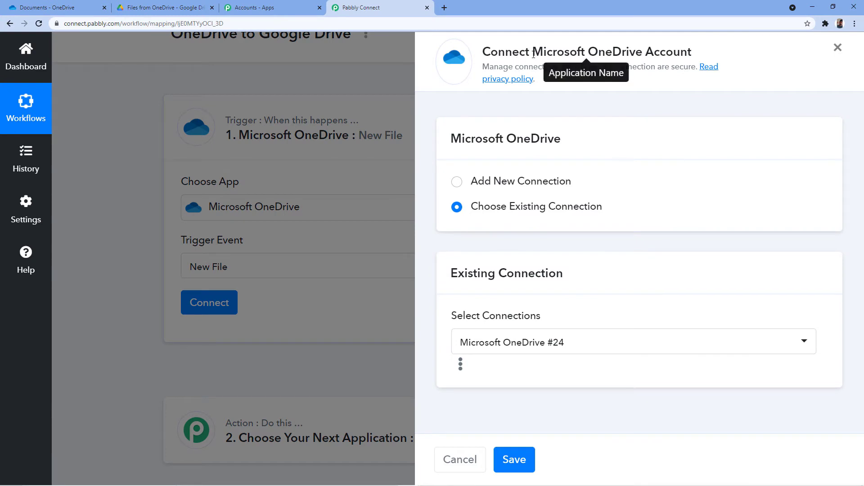
left_click(469, 180)
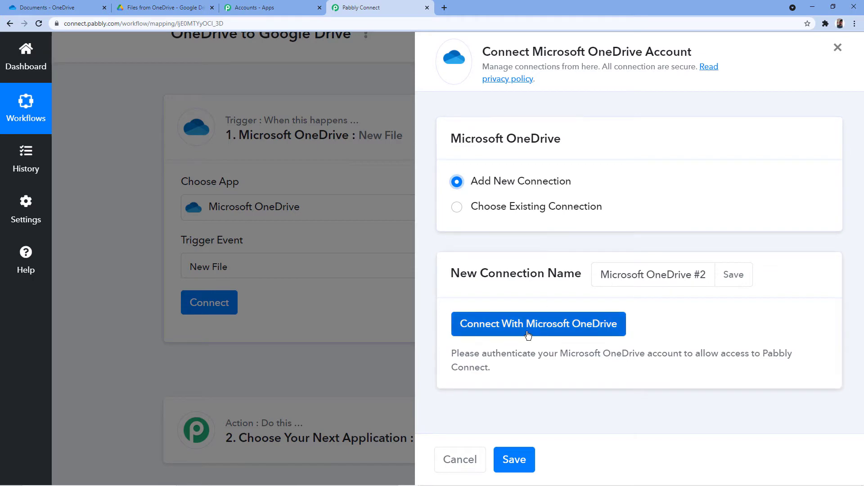
left_click(529, 332)
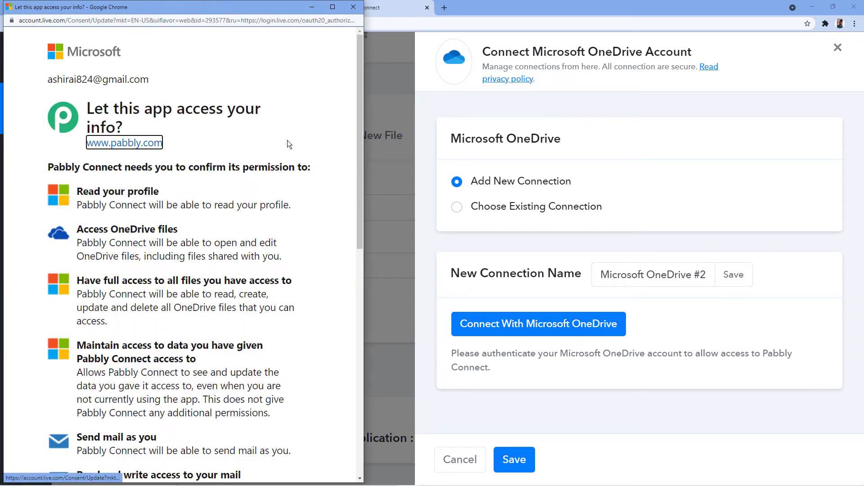
scroll(270, 122, "down", 2)
scroll(250, 99, "up", 2)
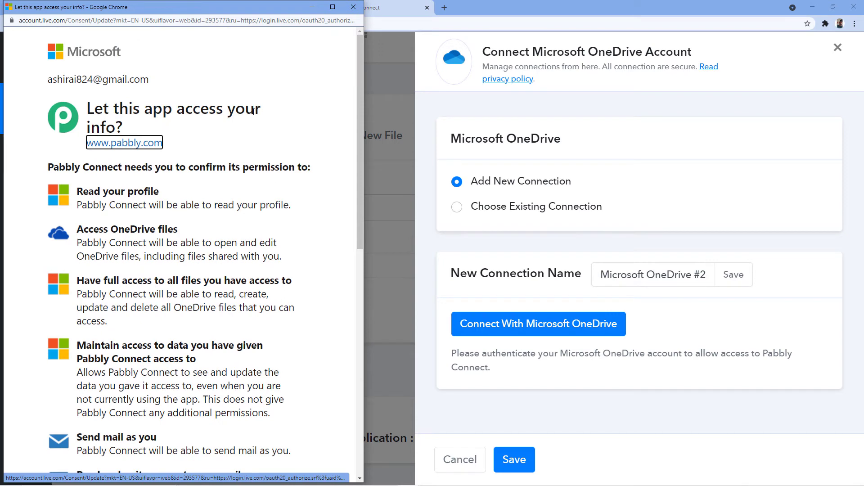
left_click_drag(47, 79, 158, 85)
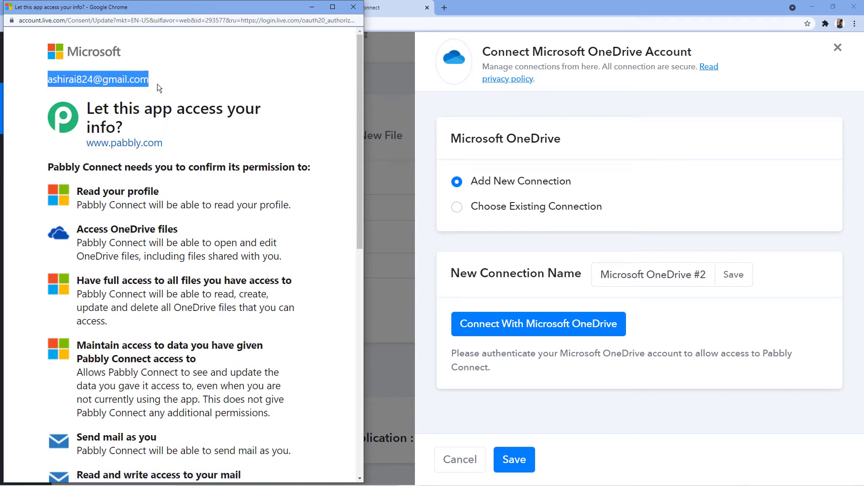
scroll(217, 70, "down", 10)
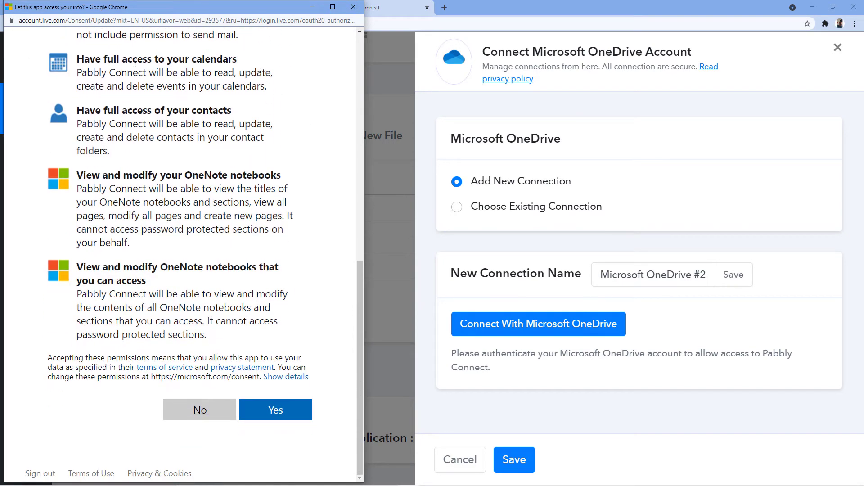
left_click(275, 413)
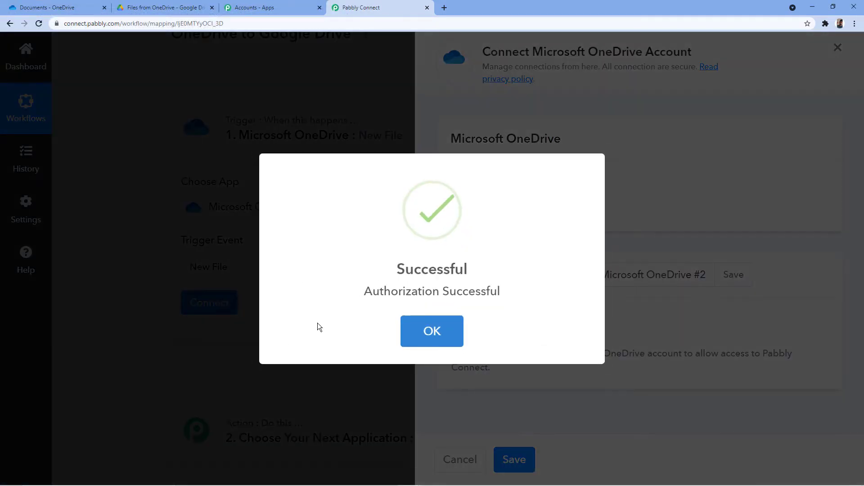
left_click(432, 332)
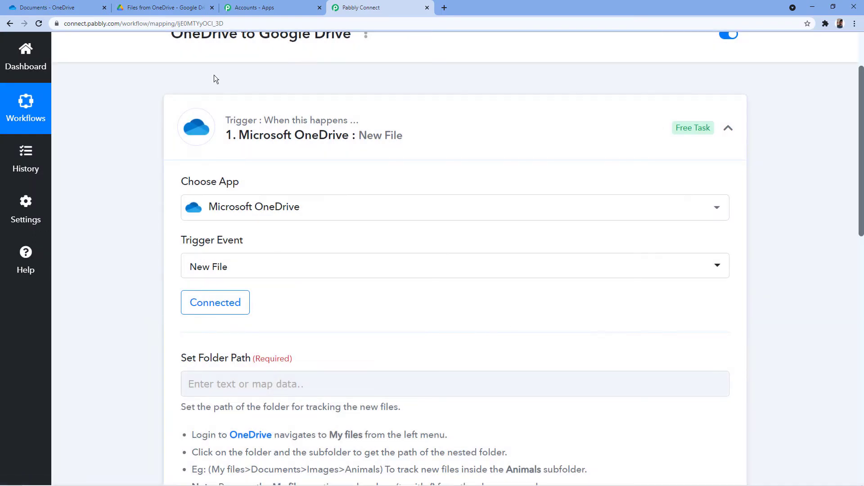
Step: Check the Documents folder in OneDrive, return to Pabbly Connect and read the trigger's folder path instructions
left_click(69, 5)
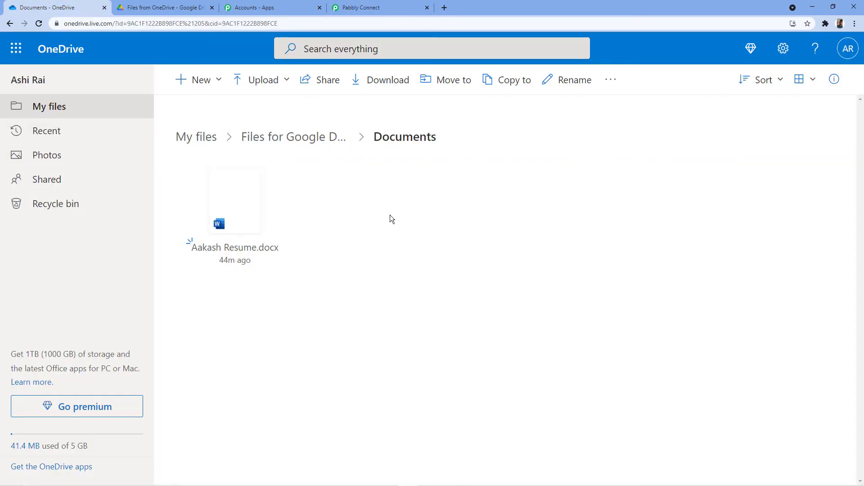
left_click(361, 7)
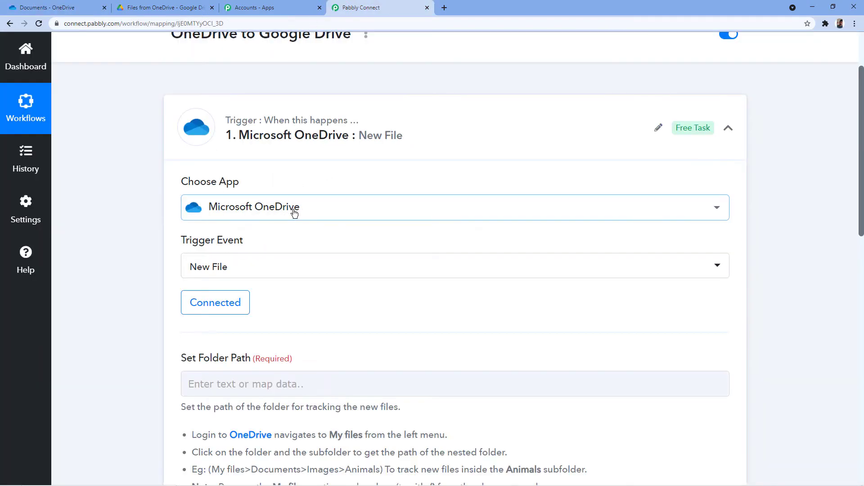
scroll(278, 229, "down", 2)
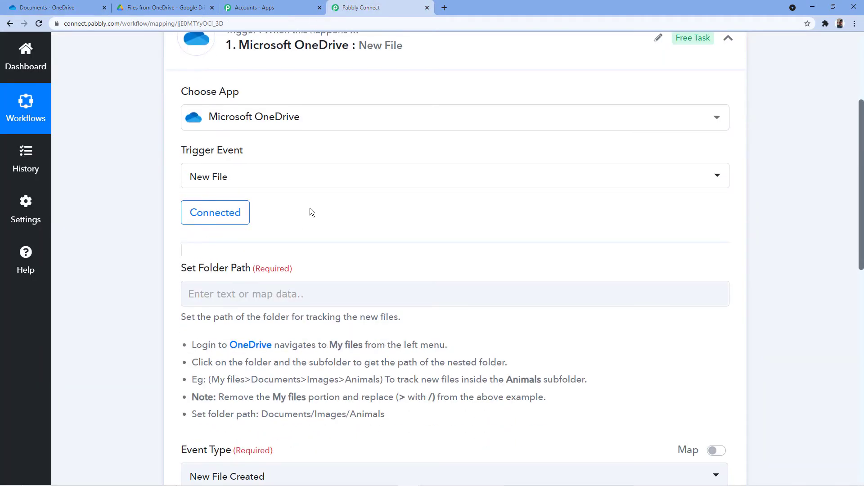
scroll(292, 194, "down", 2)
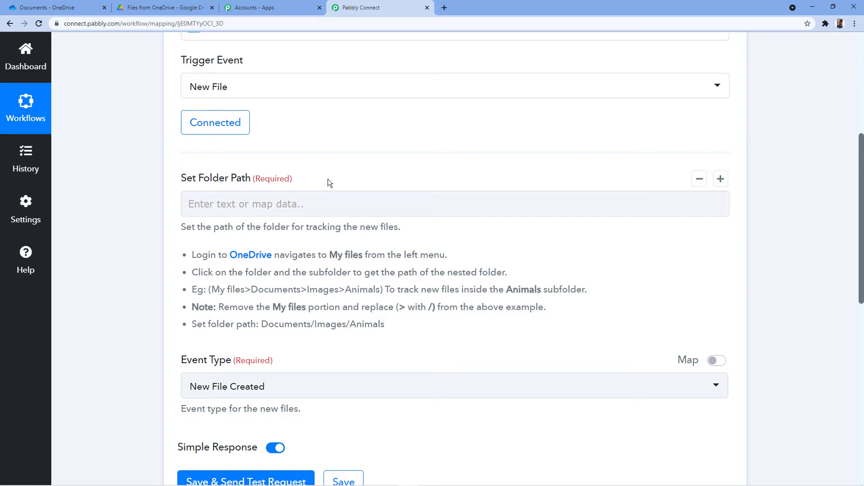
Step: Trace the folder path in OneDrive from My files through Files for Google Drive to Documents, and return to Pabbly Connect
left_click(81, 8)
left_click(207, 137)
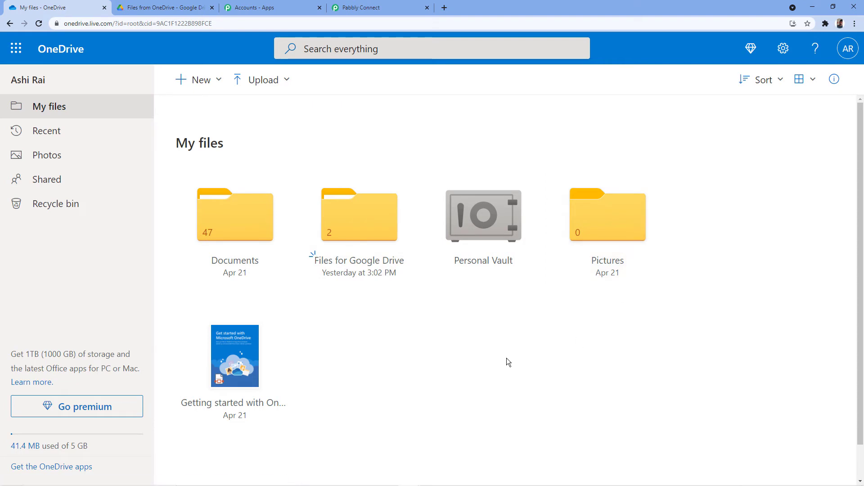
left_click(366, 221)
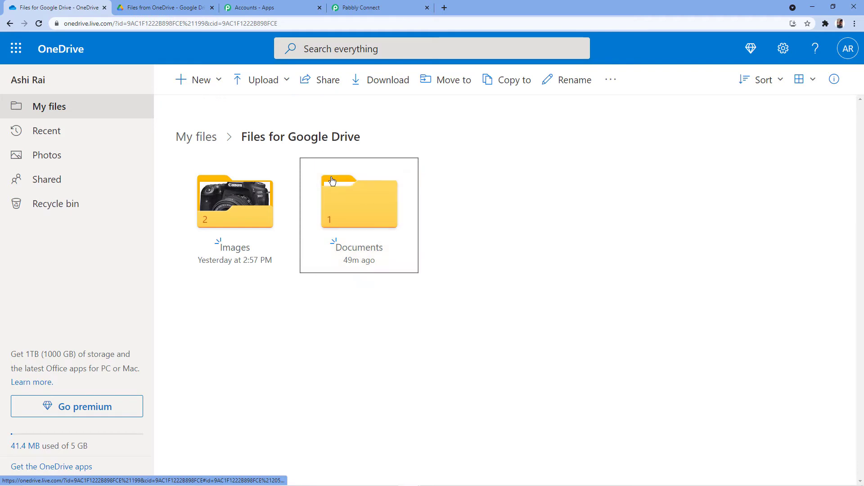
left_click(382, 211)
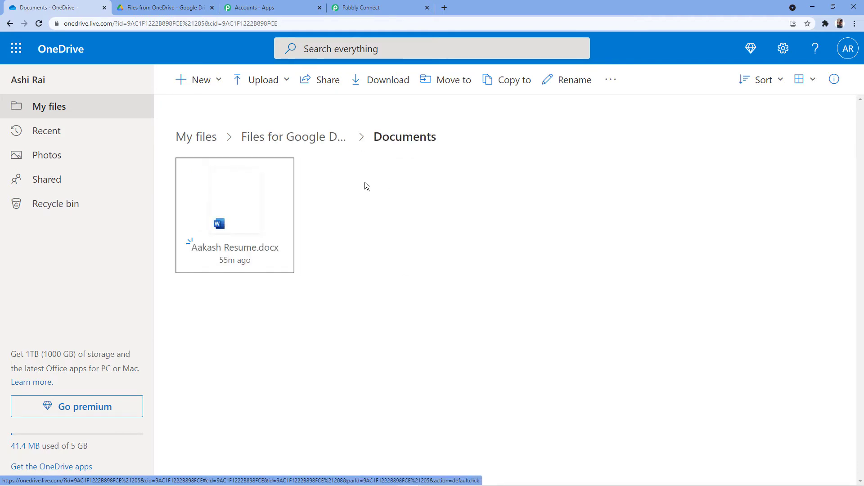
left_click(358, 8)
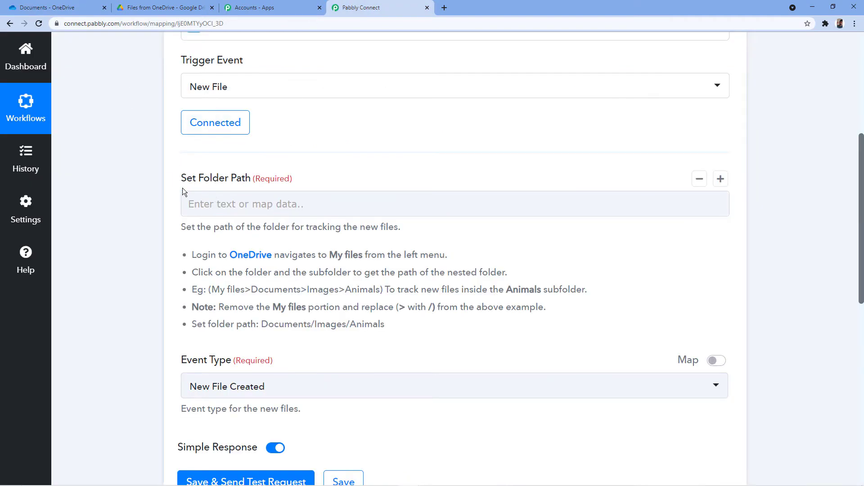
Step: Retrace My files, Files for Google Drive and Documents in OneDrive, and compare the path with the formatting note in Pabbly Connect
left_click(54, 8)
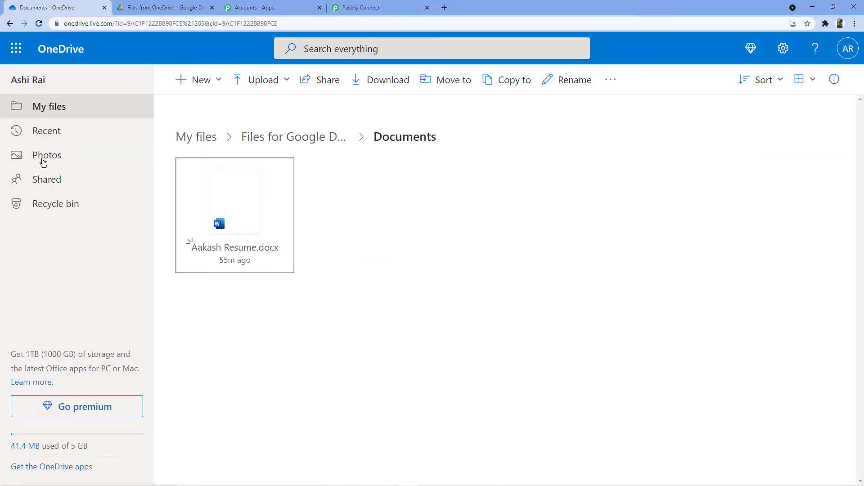
left_click(361, 8)
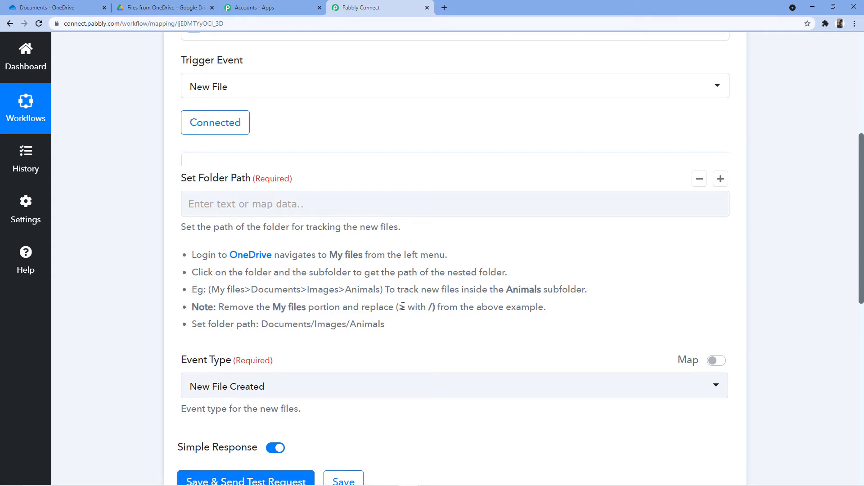
left_click_drag(399, 309, 431, 308)
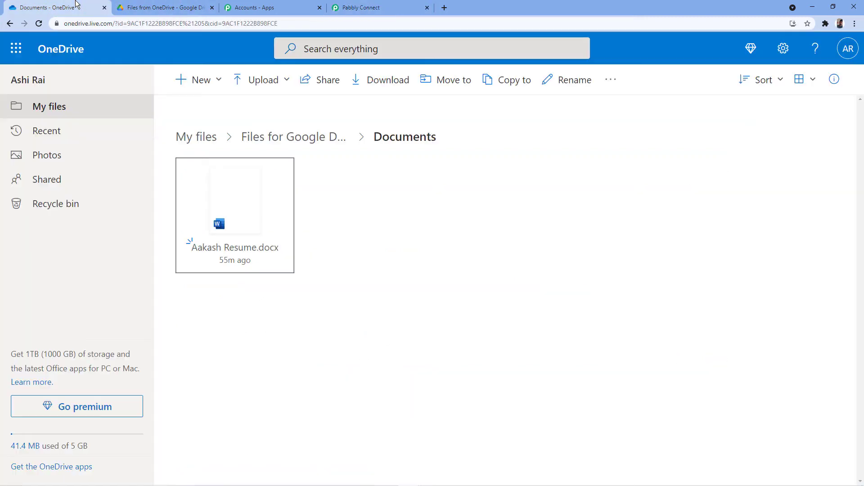
left_click(49, 7)
left_click(54, 108)
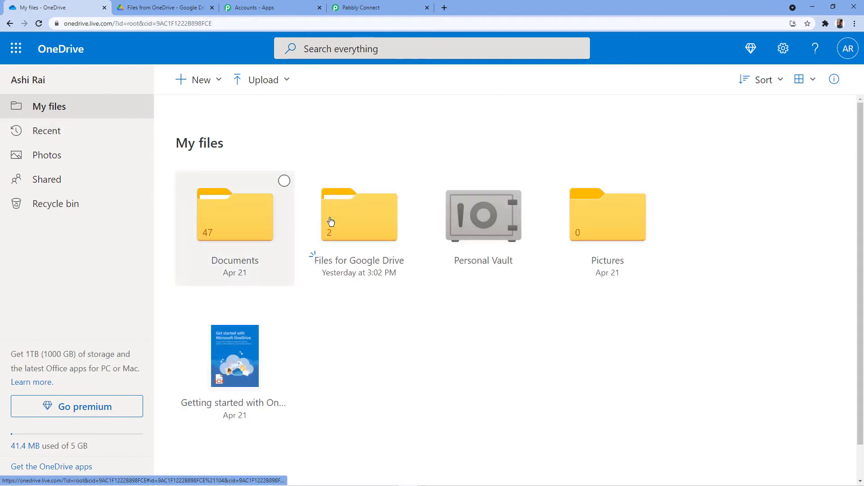
left_click(368, 214)
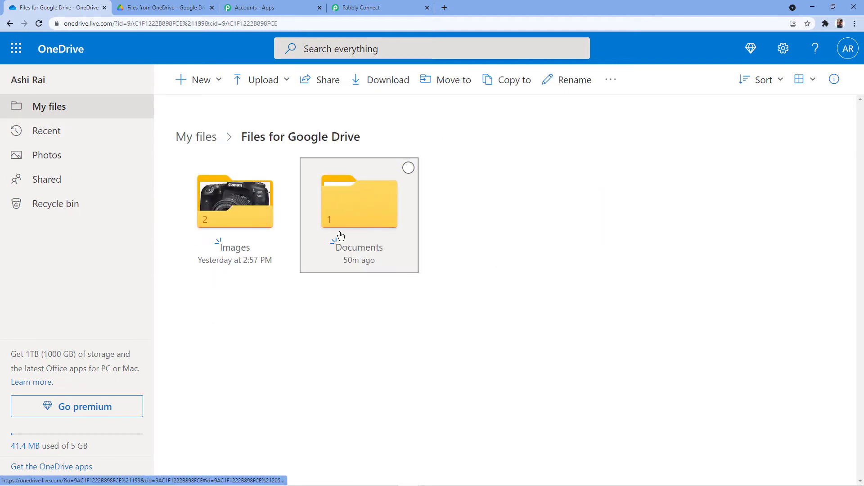
left_click(374, 194)
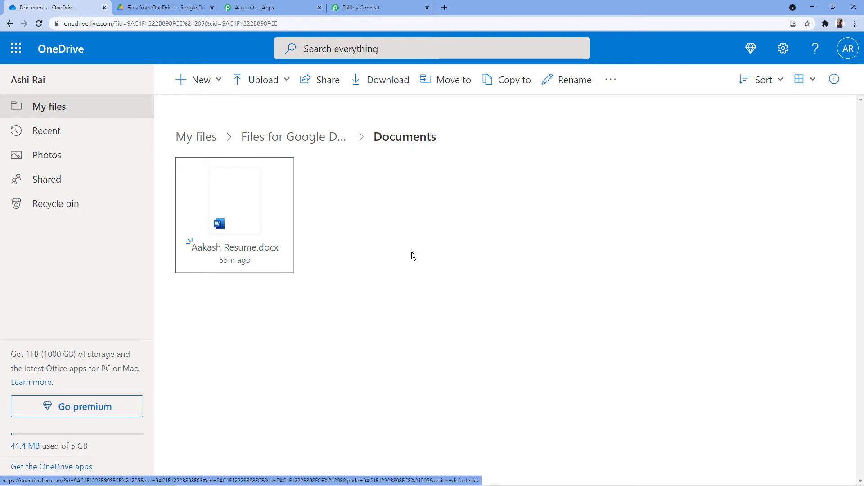
left_click(355, 7)
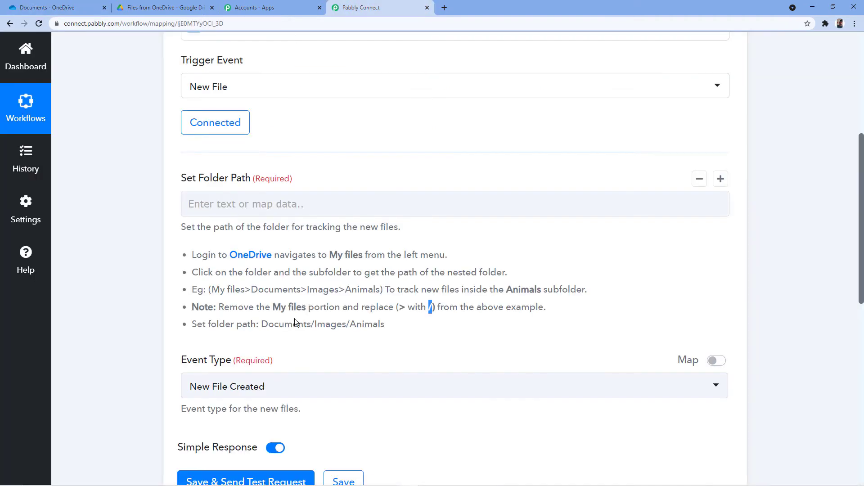
left_click_drag(272, 306, 306, 305)
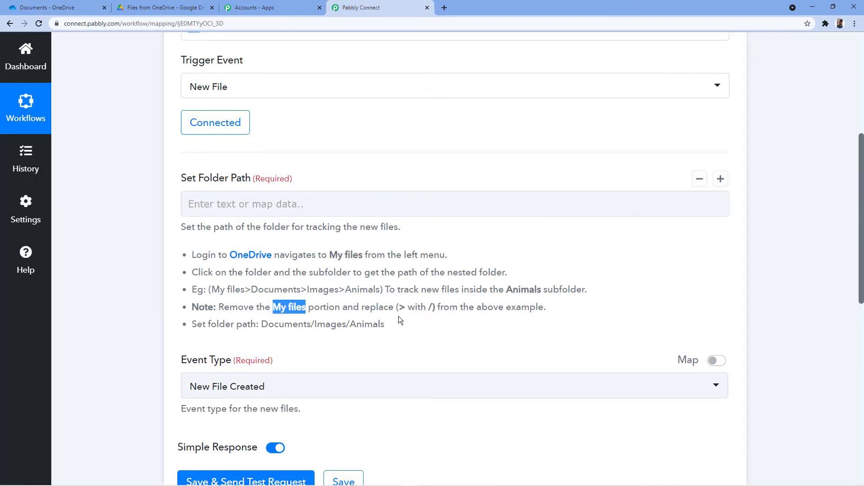
left_click_drag(426, 307, 431, 307)
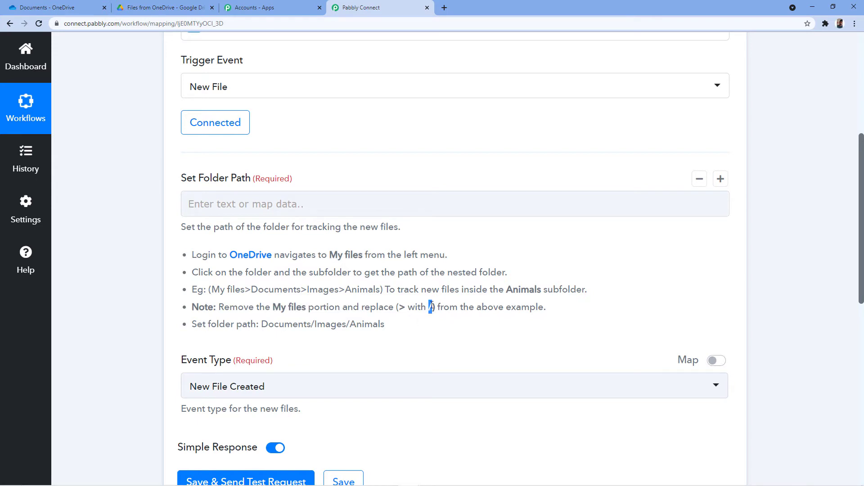
Step: Set the trigger's folder path to File for Google Drive/Documents and compare it with the breadcrumb in OneDrive
left_click(212, 203)
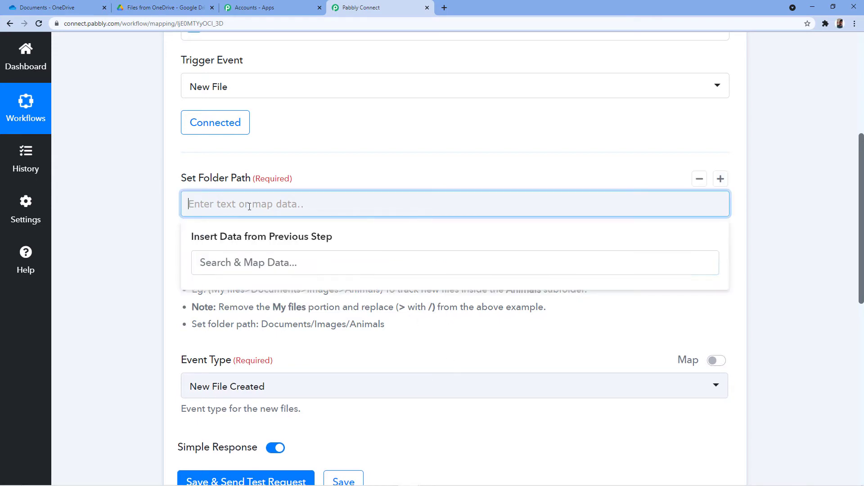
type("Fil")
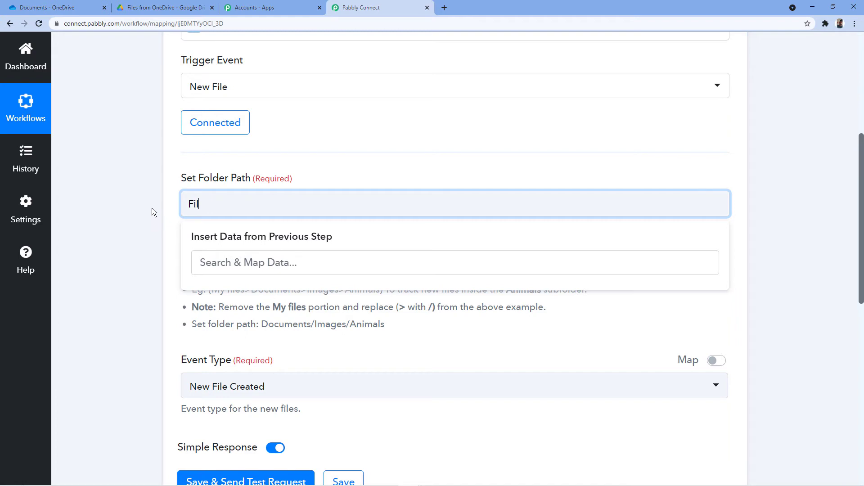
type("e for google Drive")
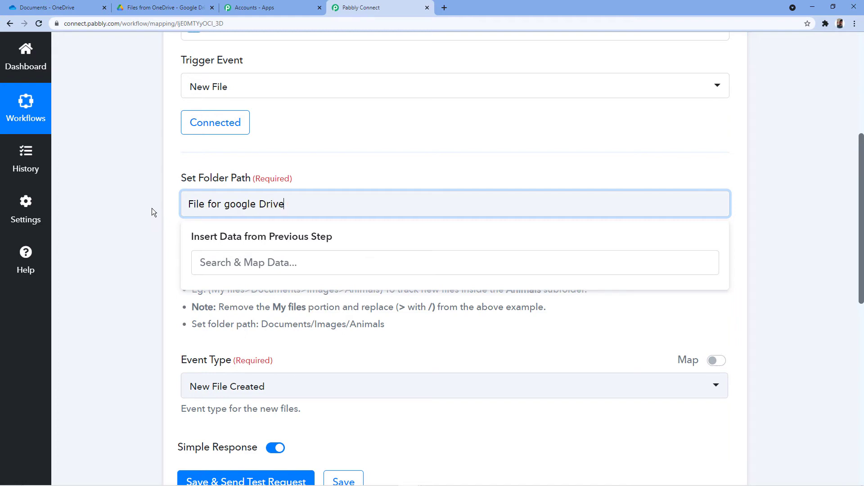
left_click(230, 205)
key("BackSpace")
type("Google Drive")
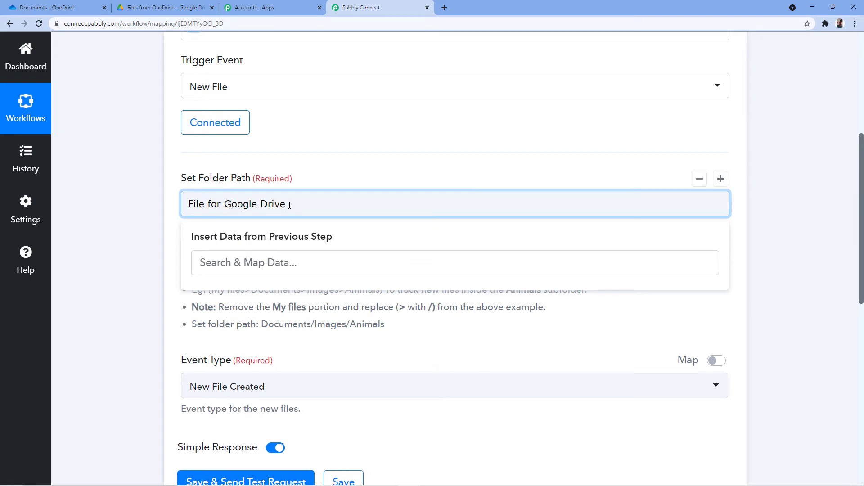
type("/Documents")
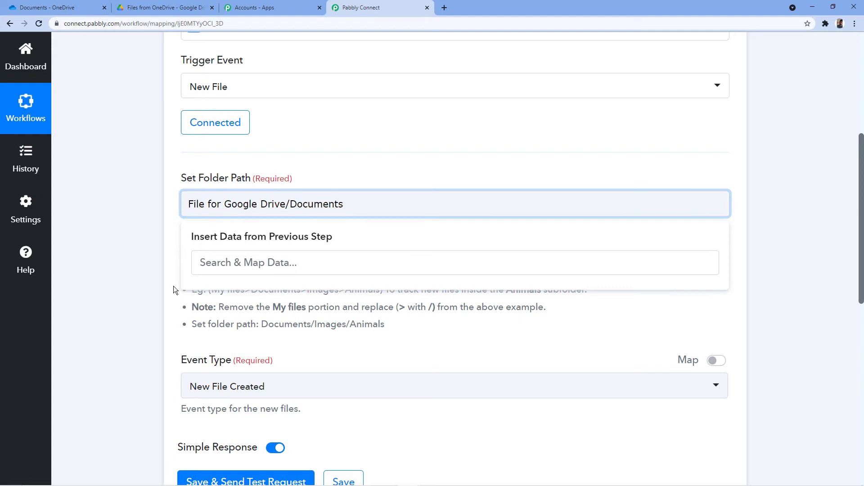
left_click(70, 5)
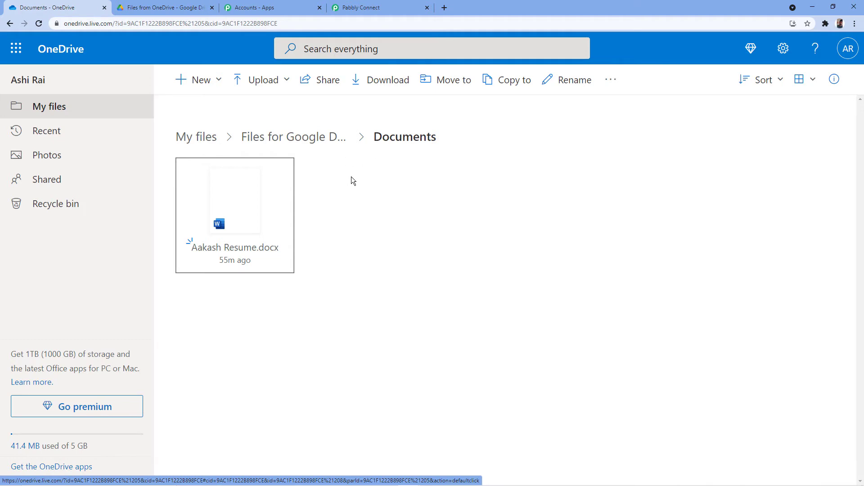
left_click(358, 8)
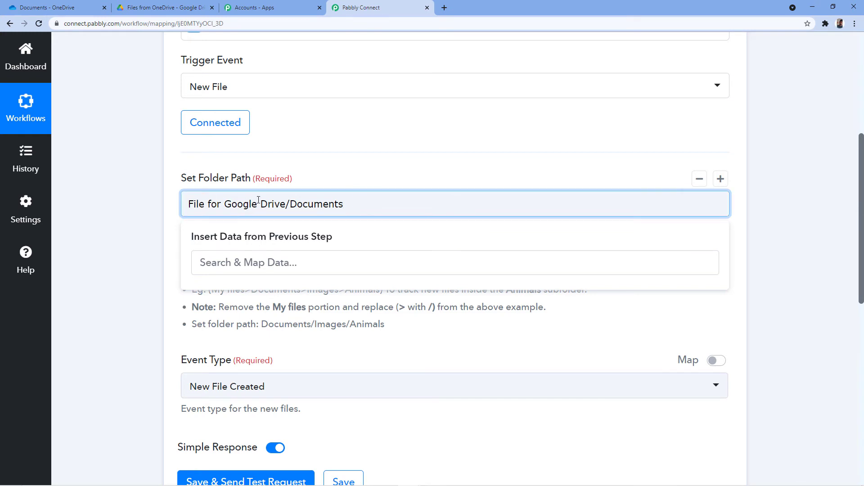
left_click(175, 250)
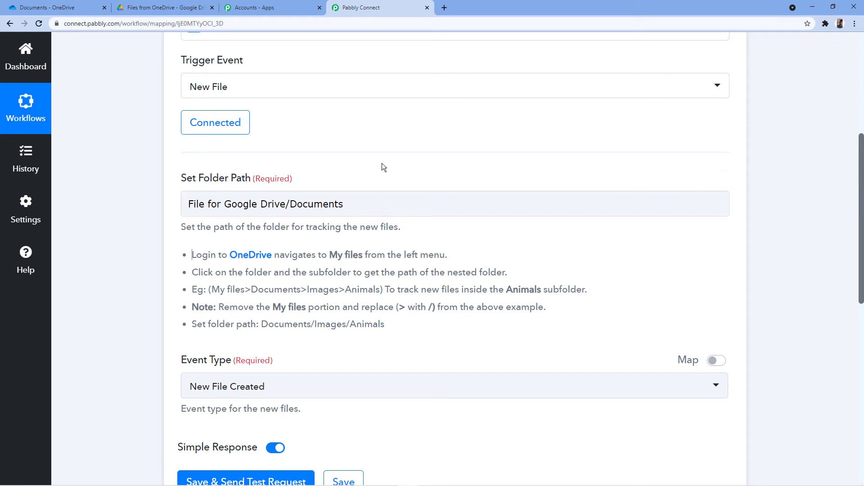
Step: Choose New File Created as the trigger's event type, check the Documents folder in OneDrive and return to Pabbly Connect
scroll(382, 149, "down", 4)
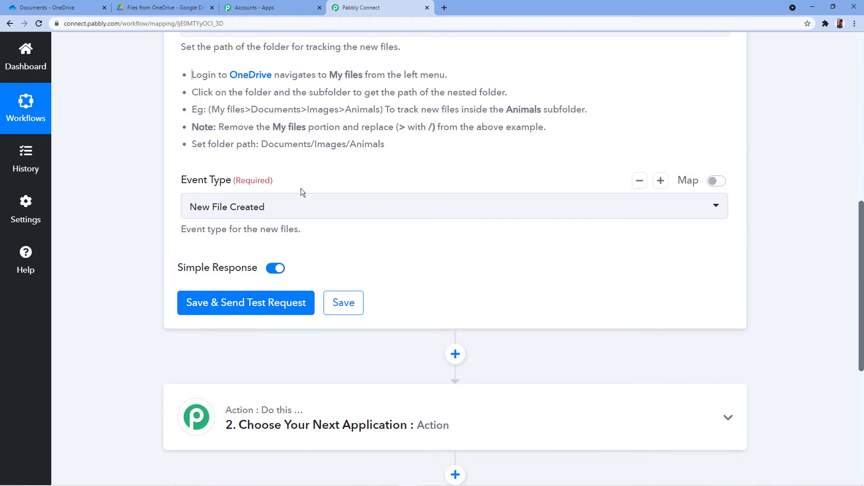
left_click(326, 212)
left_click(226, 270)
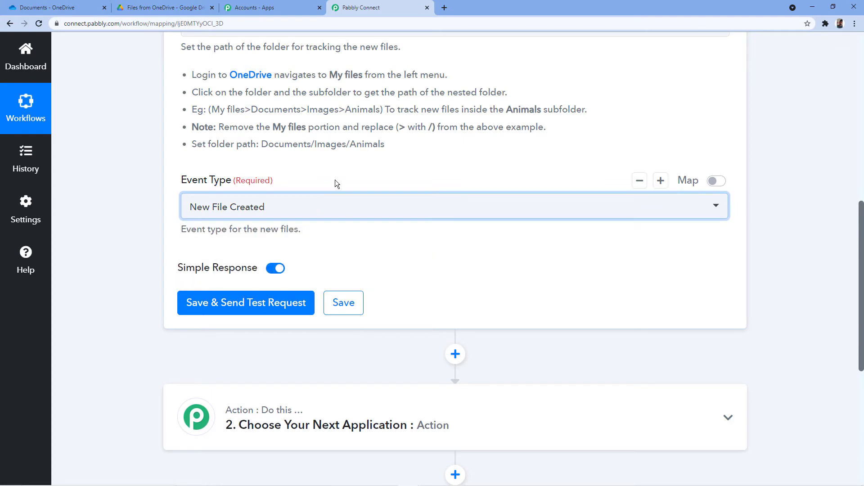
left_click(57, 9)
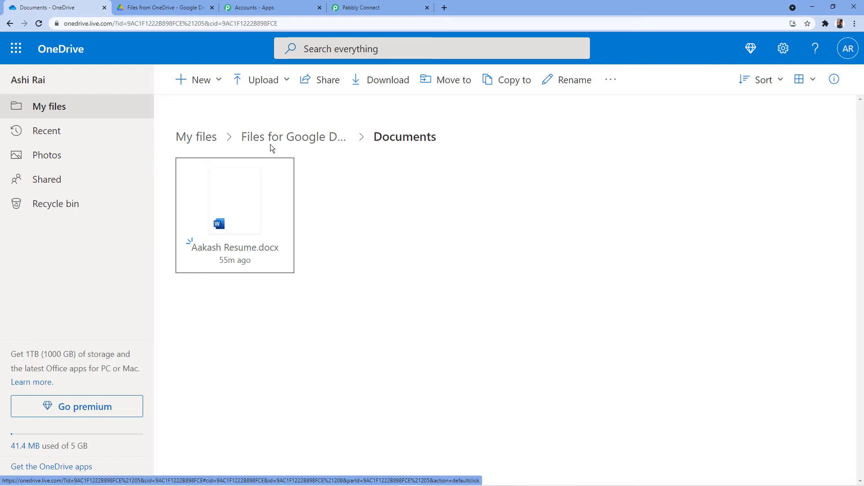
left_click(417, 4)
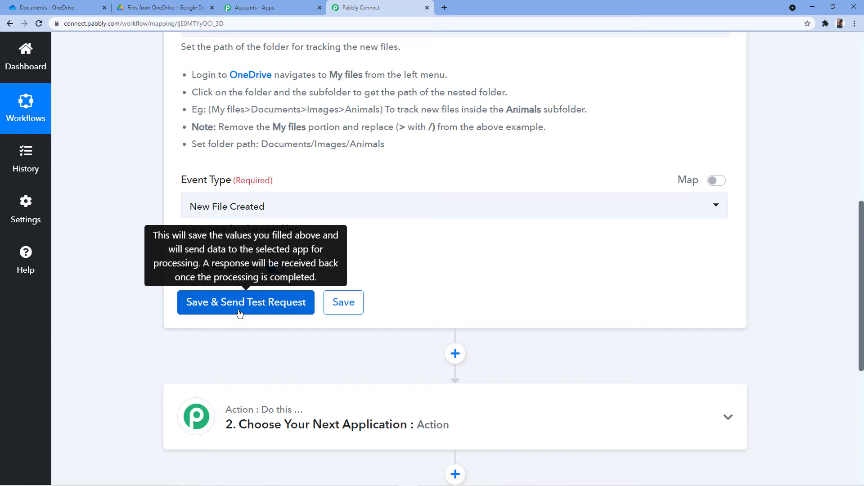
Step: Switch to OneDrive and upload the other resume Word document from the Desktop into the Documents folder
left_click(45, 8)
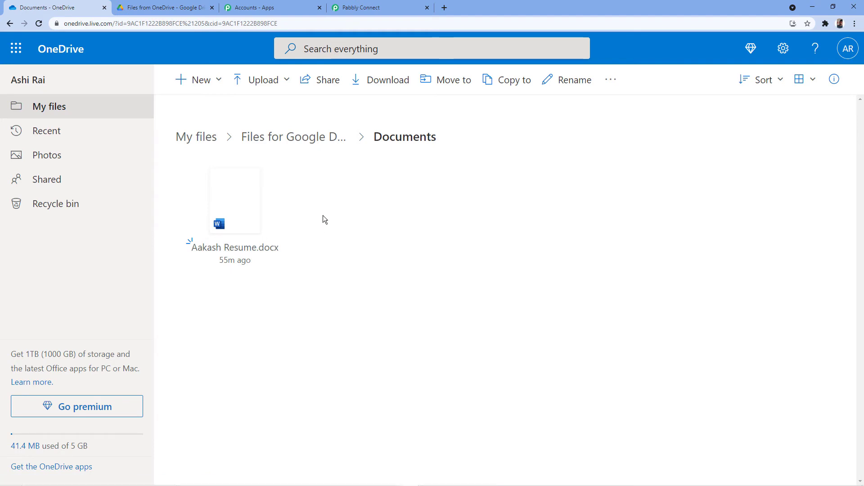
left_click(286, 78)
left_click(251, 106)
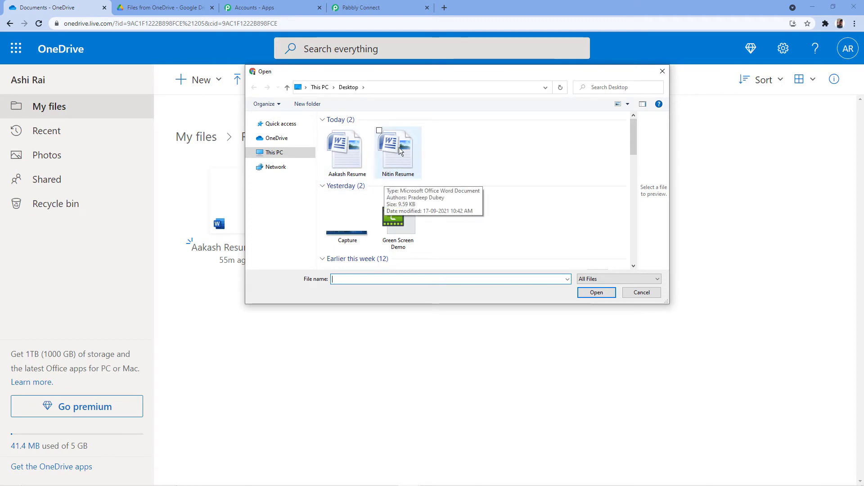
left_click(385, 178)
left_click(594, 293)
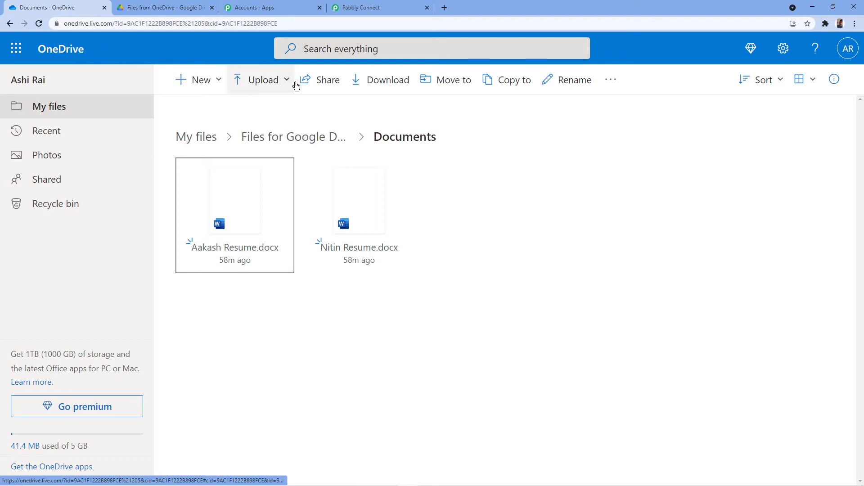
Step: Return to Pabbly Connect, save the OneDrive trigger and send a test request
left_click(387, 8)
scroll(403, 162, "down", 2)
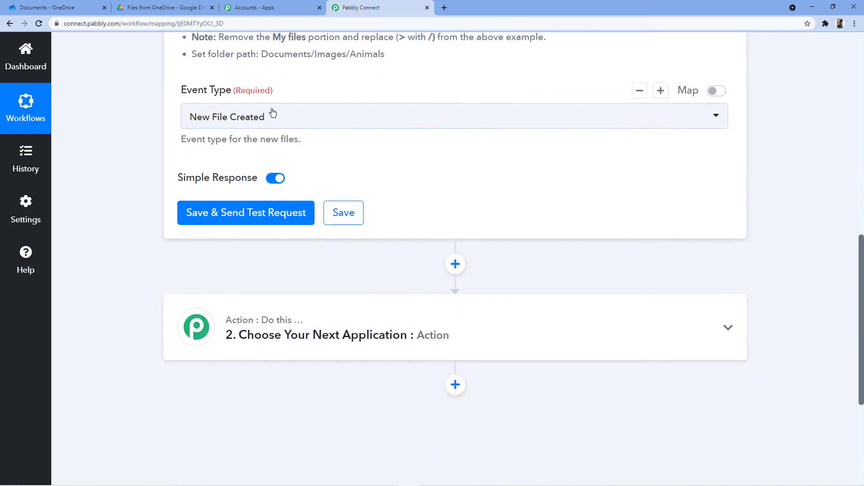
left_click(228, 218)
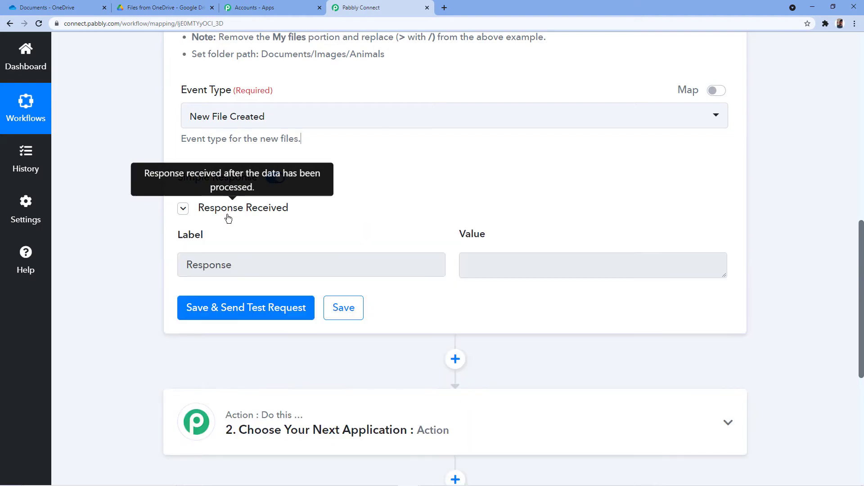
Step: Check the parent folder's name in OneDrive and correct the trigger's folder path to Files for Google Drive/Documents
scroll(228, 218, "up", 2)
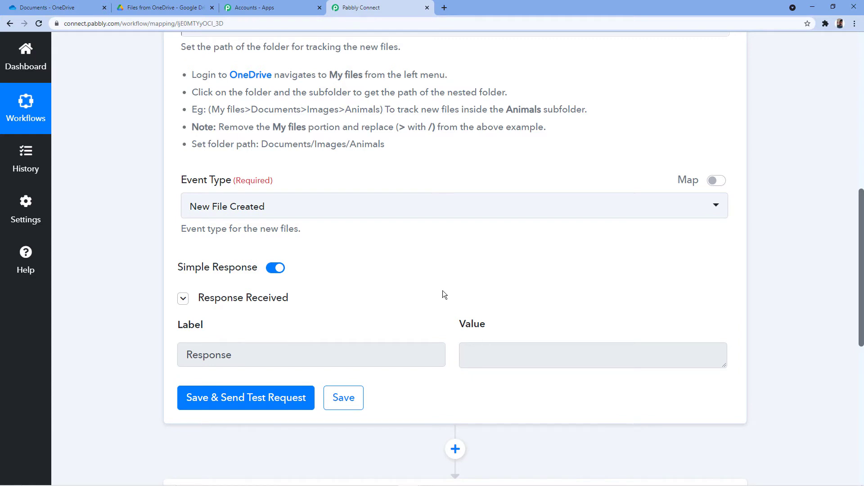
scroll(442, 292, "up", 4)
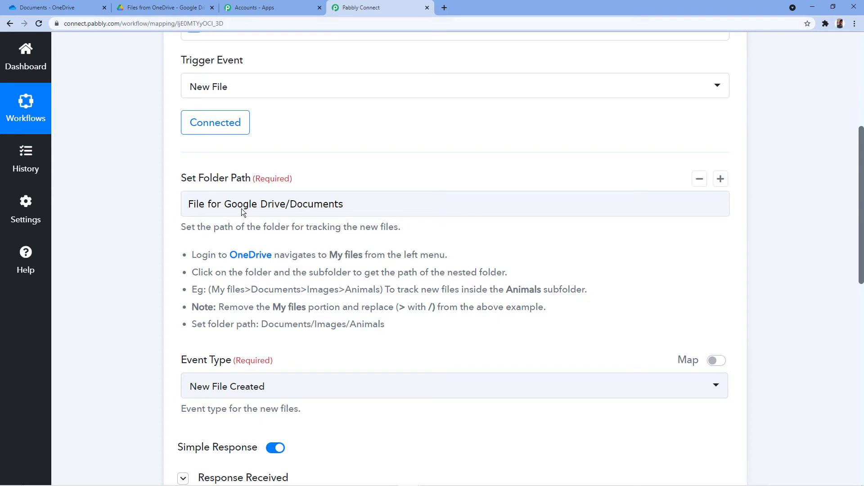
left_click(50, 7)
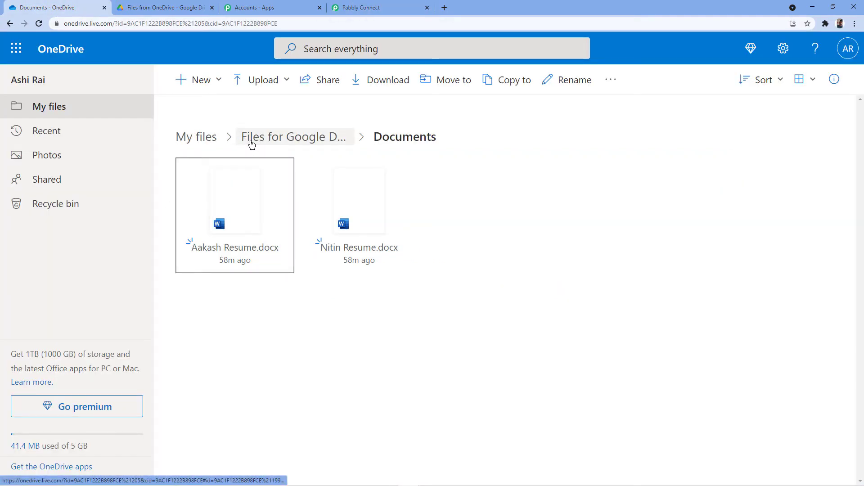
left_click(381, 6)
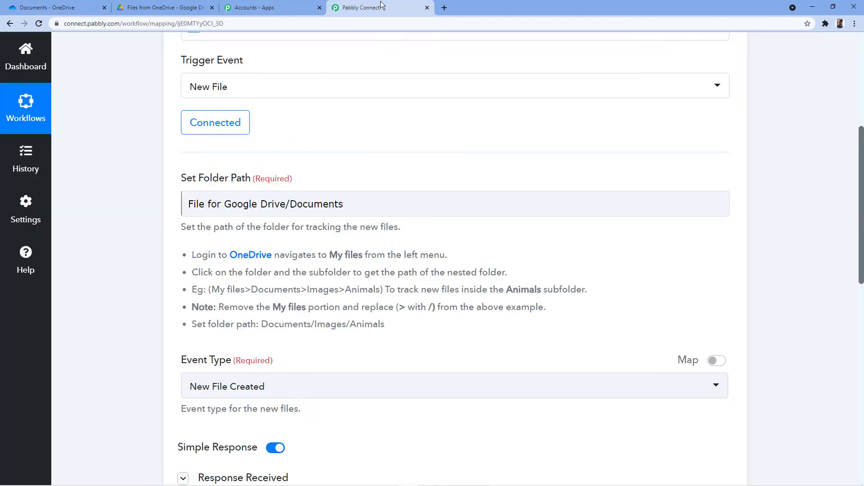
left_click(204, 203)
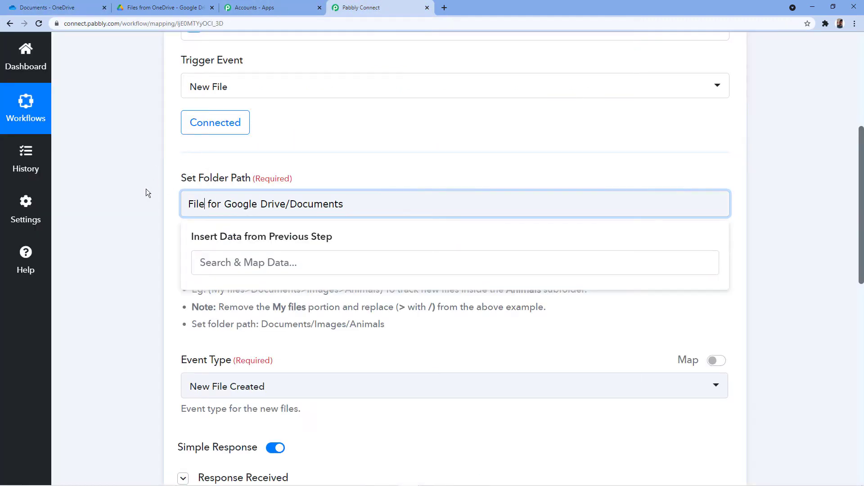
type("s")
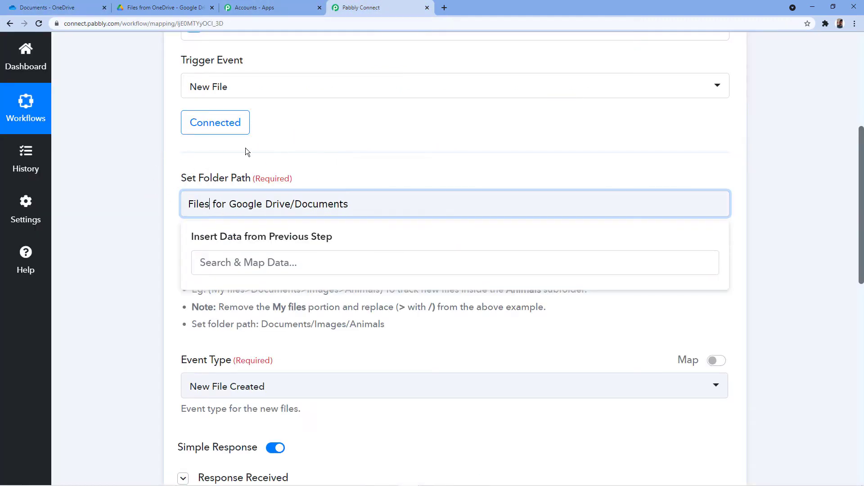
left_click(360, 157)
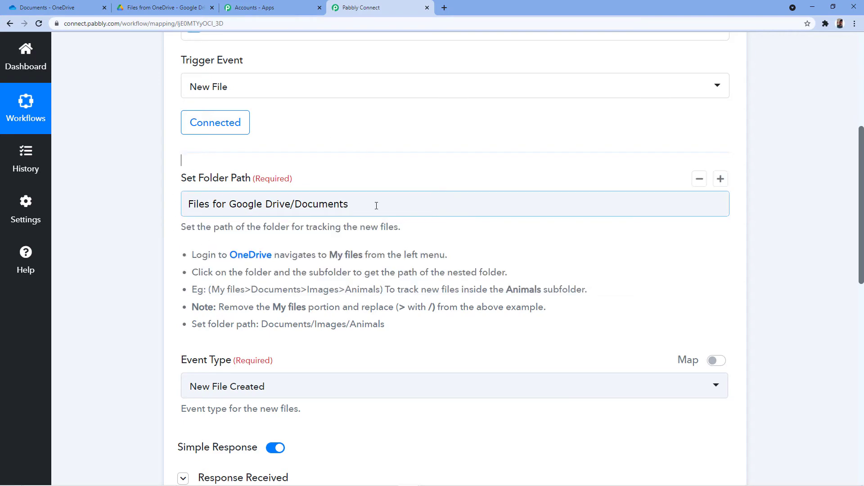
Step: Save the trigger with the corrected folder path and send the test request again
scroll(183, 247, "down", 2)
scroll(208, 214, "down", 1)
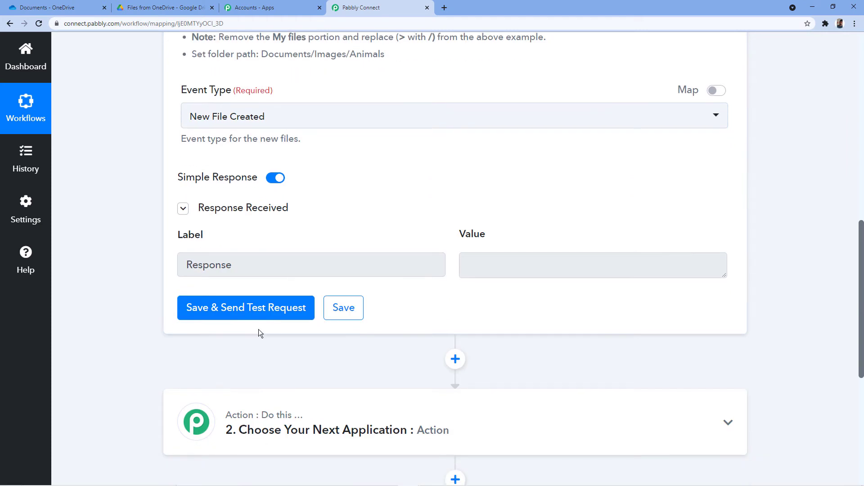
left_click(237, 310)
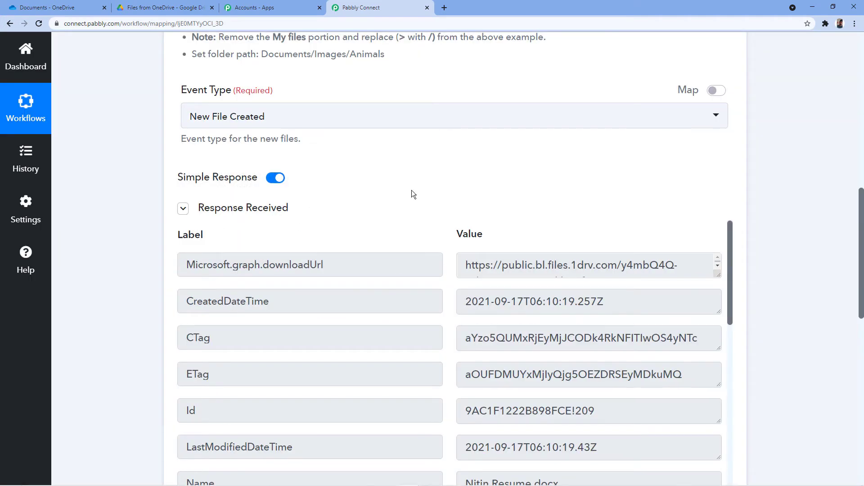
Step: Check the file name in the trigger's test response against the files in the OneDrive Documents folder
scroll(411, 190, "down", 2)
scroll(440, 140, "down", 2)
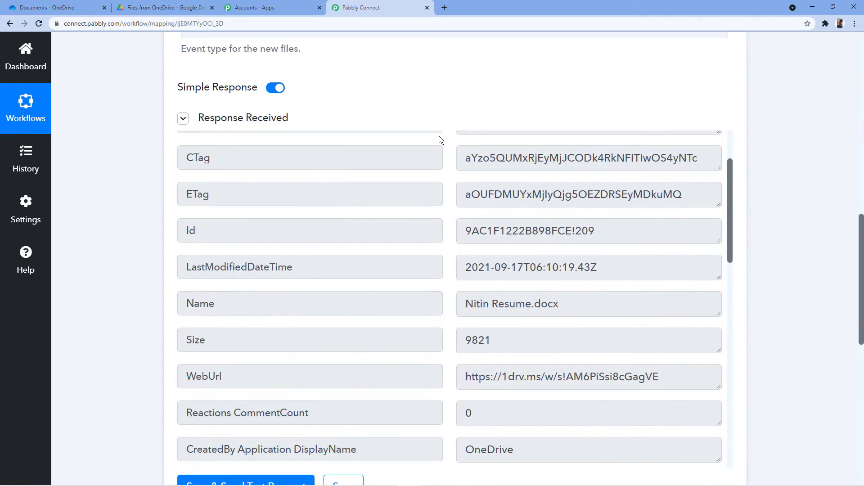
scroll(438, 136, "down", 2)
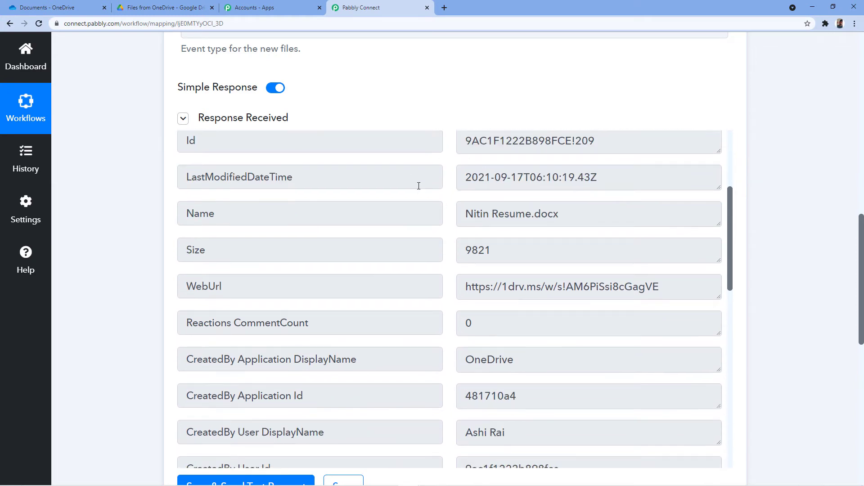
left_click(72, 4)
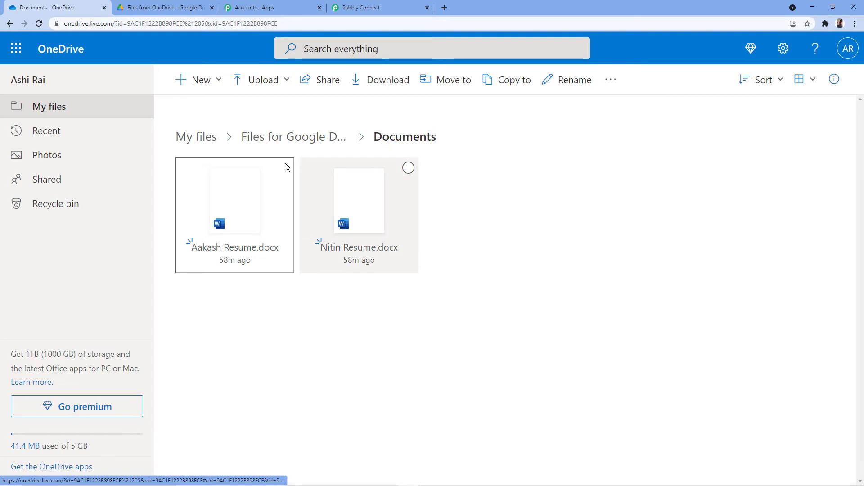
left_click(392, 6)
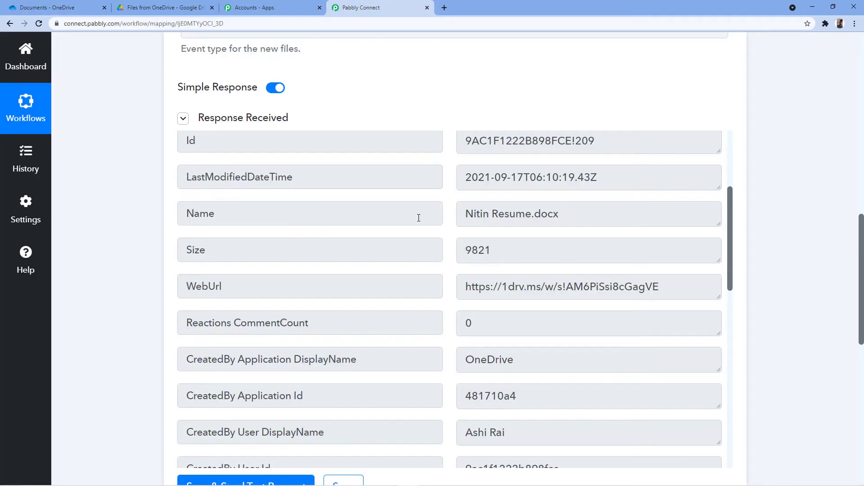
left_click_drag(572, 215, 463, 214)
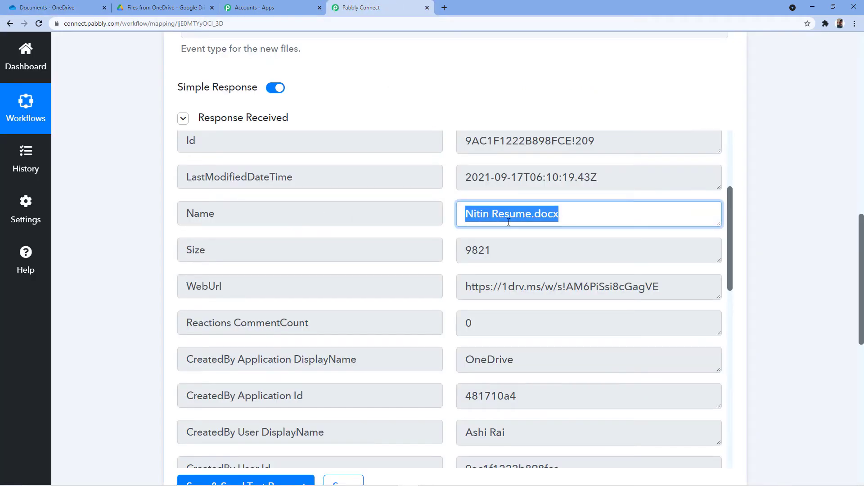
Step: Enlarge the Microsoft.graph.downloadUrl value in the test response and examine the file's full download link
scroll(586, 223, "up", 4)
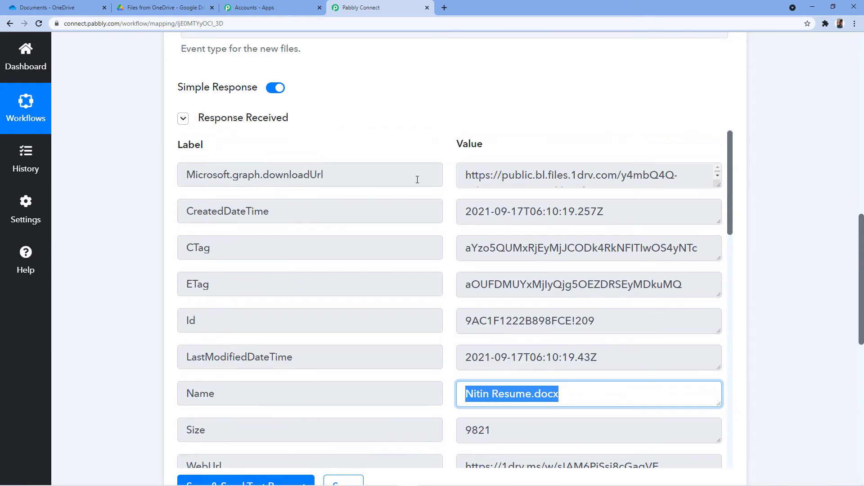
left_click_drag(719, 185, 716, 350)
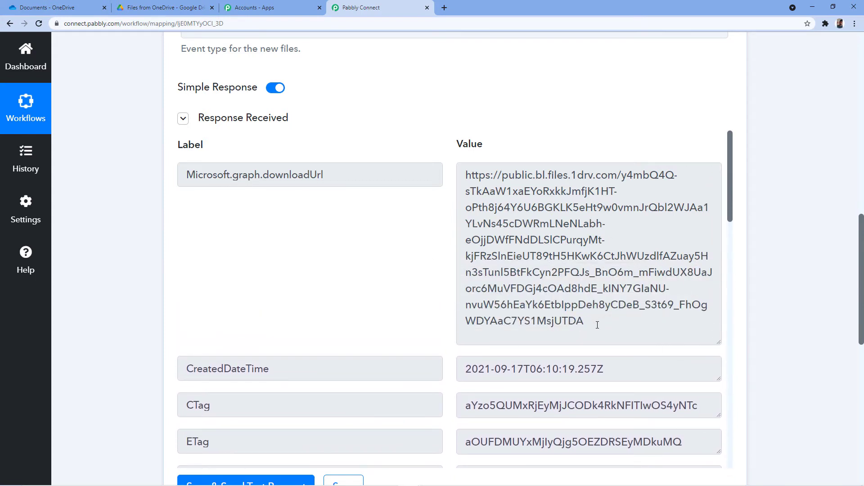
left_click_drag(584, 320, 461, 175)
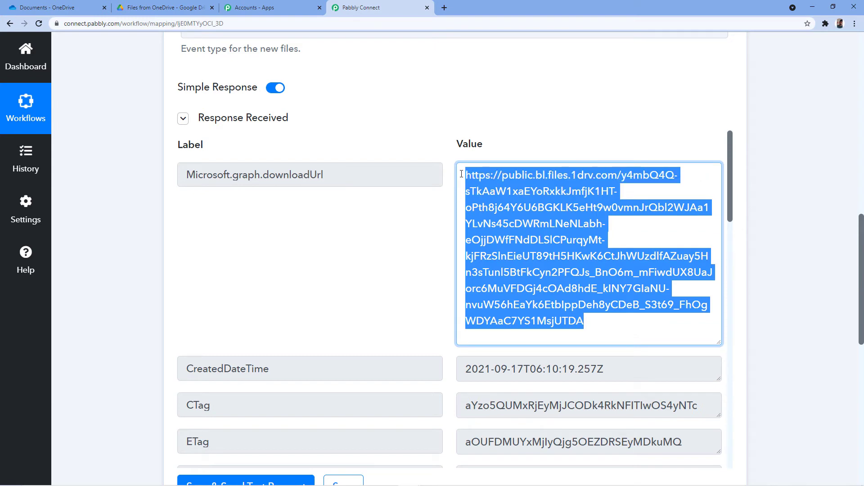
left_click(441, 220)
scroll(523, 144, "down", 5)
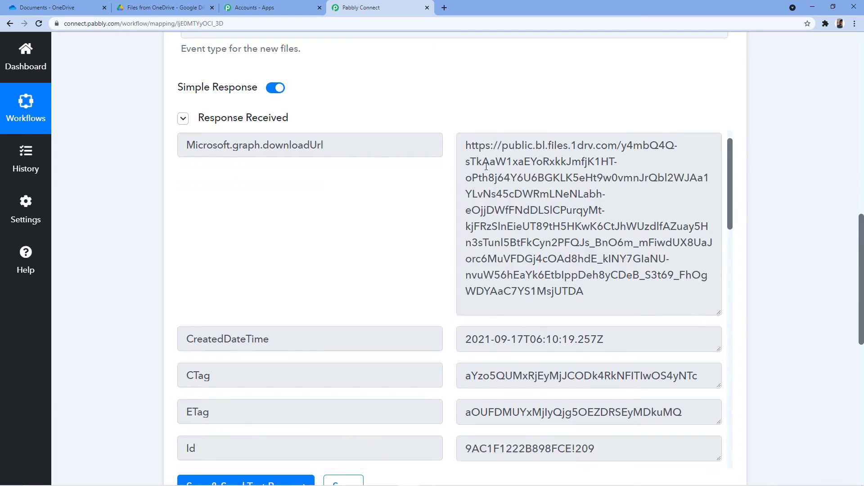
scroll(311, 237, "up", 2)
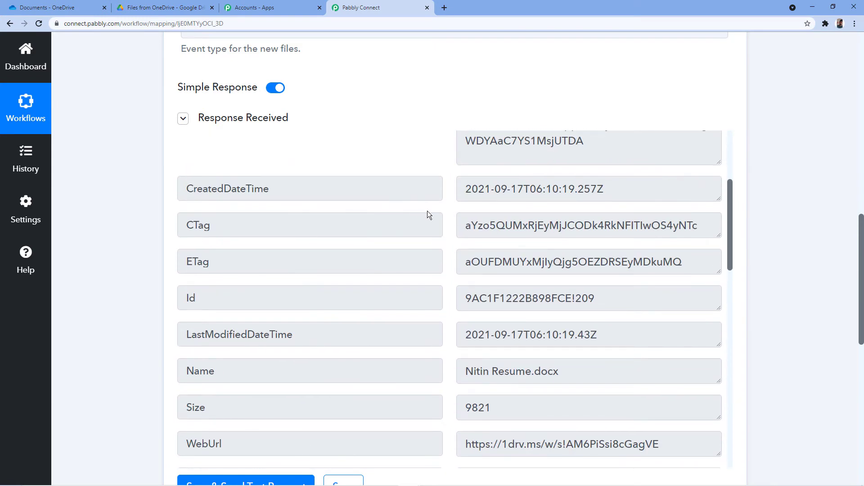
Step: Review the remaining fields of the OneDrive test response, including the parent folder, file type and timestamps
scroll(427, 214, "down", 10)
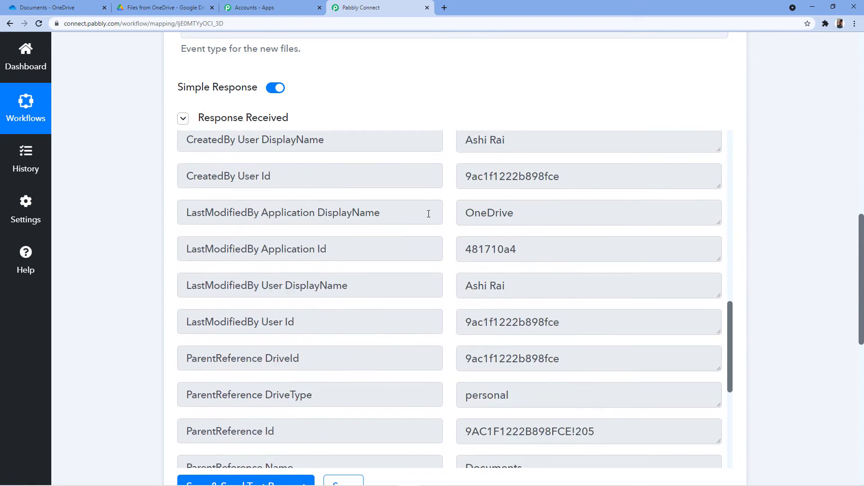
scroll(428, 213, "down", 6)
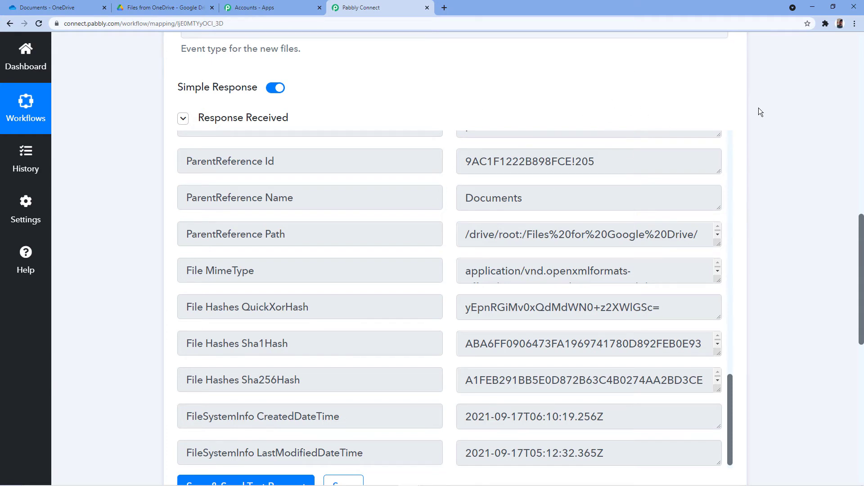
scroll(760, 111, "down", 2)
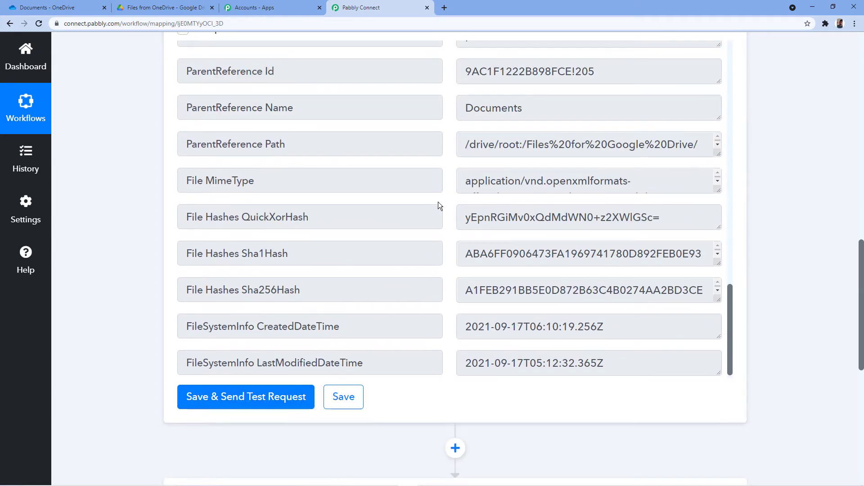
scroll(439, 202, "up", 10)
scroll(447, 146, "up", 4)
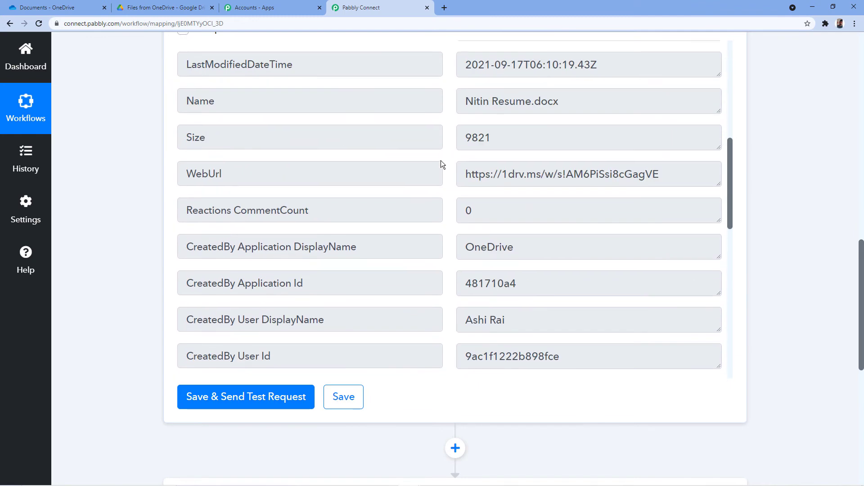
scroll(102, 194, "up", 4)
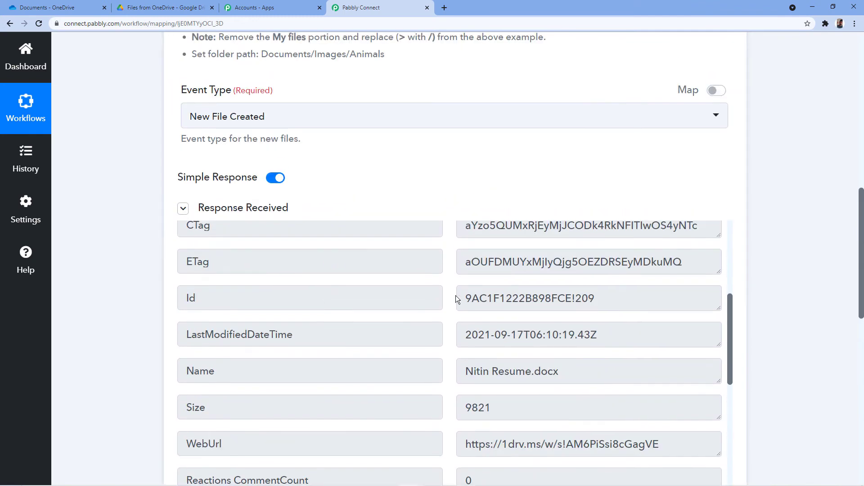
scroll(455, 295, "up", 5)
scroll(107, 249, "down", 2)
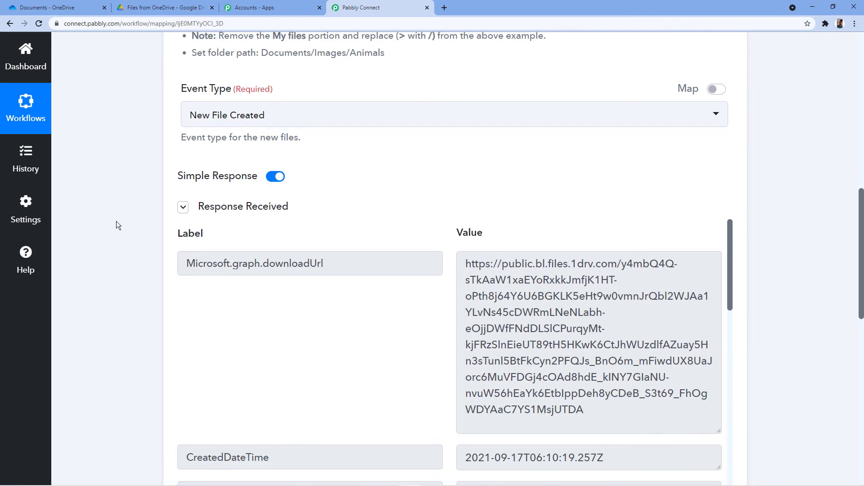
Step: Find Google Drive in the app search and choose it as the application for the workflow's second step
scroll(117, 220, "down", 12)
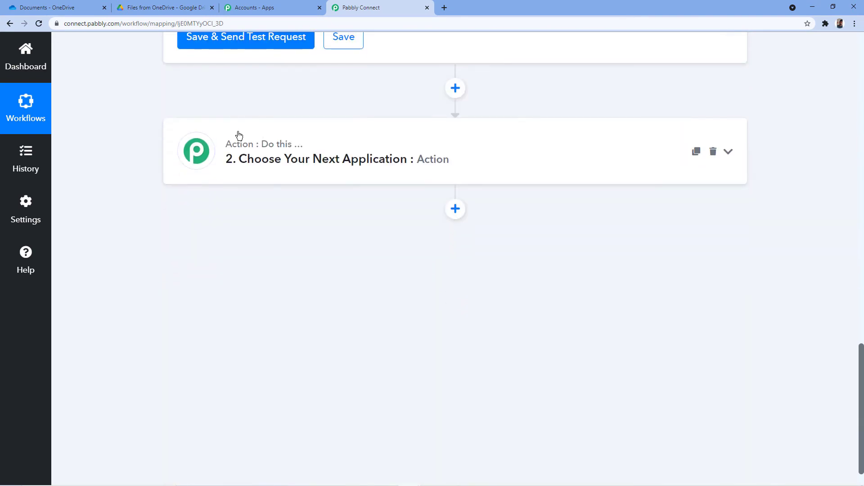
left_click(285, 160)
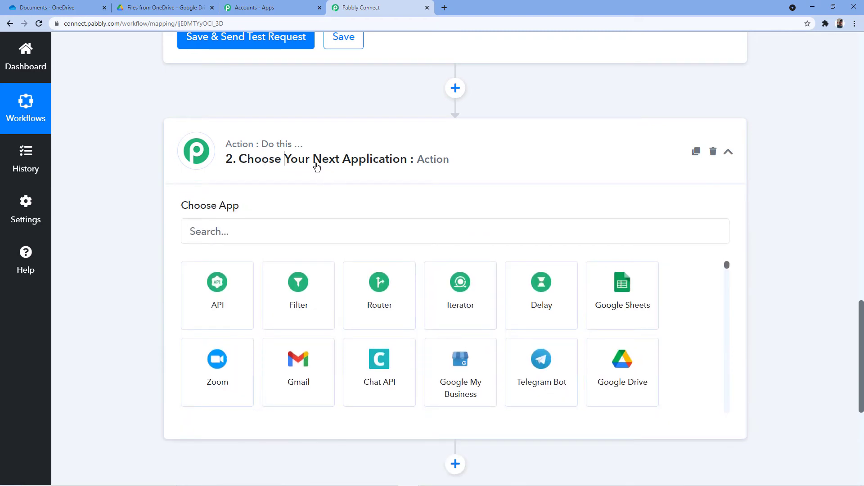
left_click(202, 234)
type("Google")
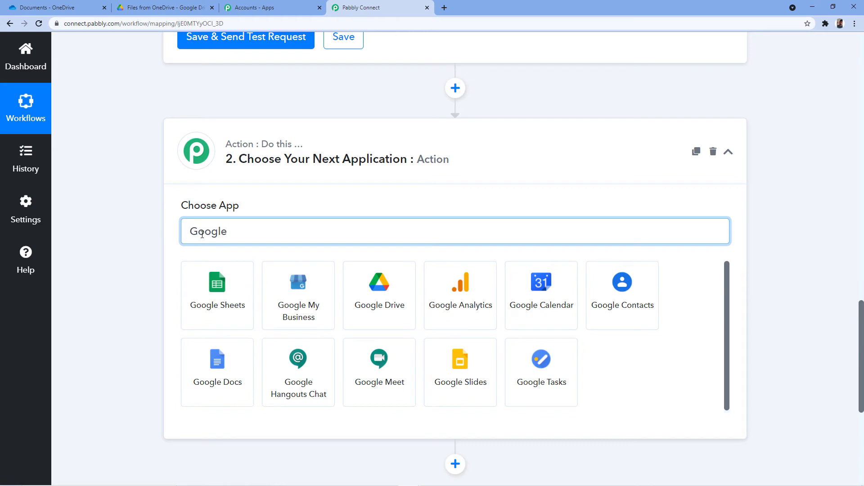
type(" Drive")
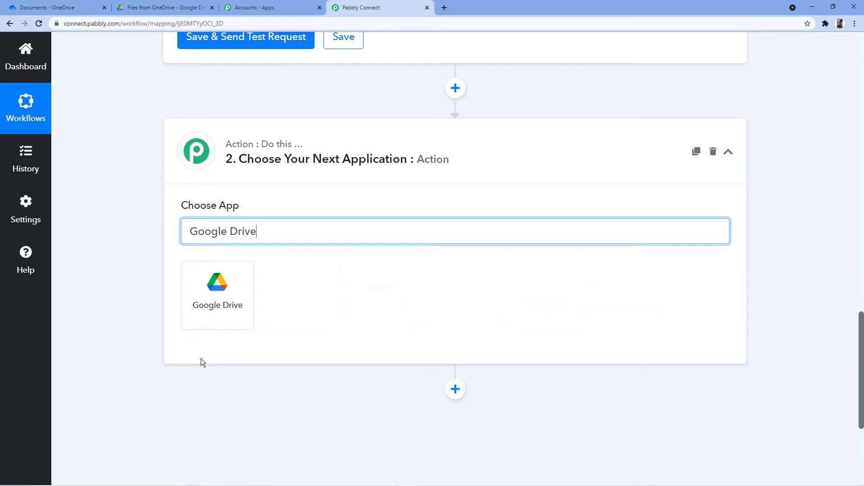
left_click(201, 279)
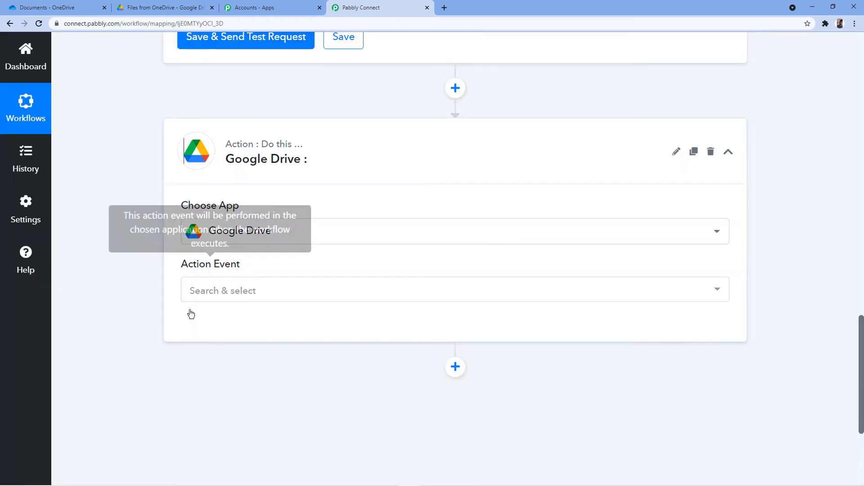
Step: Set the Google Drive action event to Upload a File
left_click(242, 297)
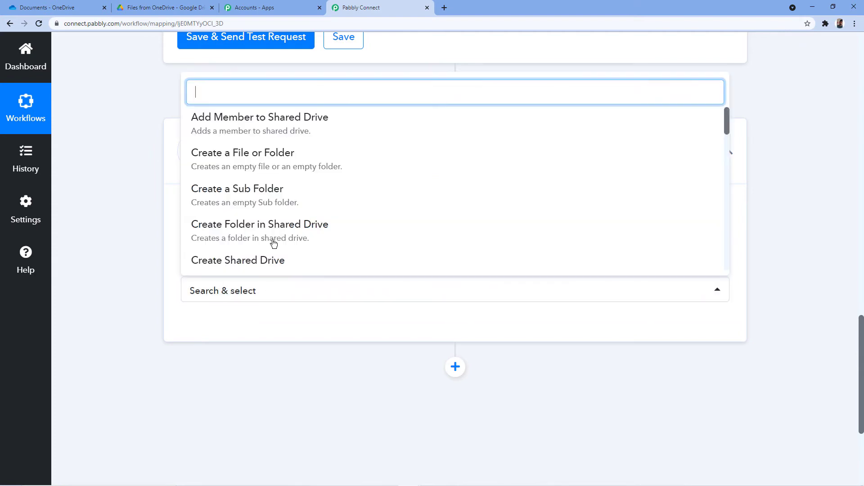
scroll(327, 155, "down", 2)
scroll(327, 155, "down", 8)
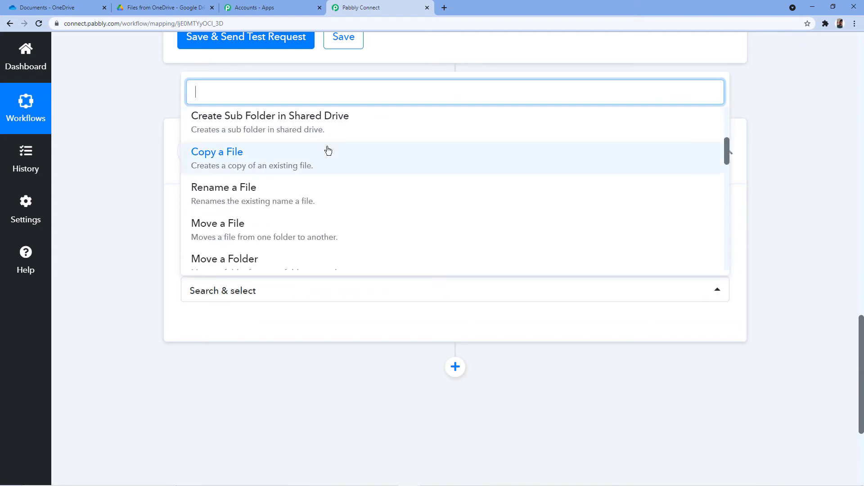
scroll(322, 145, "down", 3)
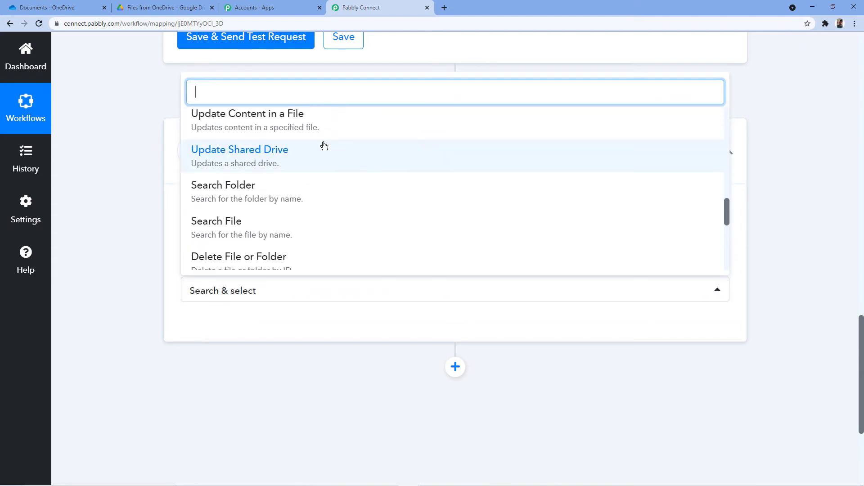
scroll(261, 168, "up", 3)
left_click(249, 172)
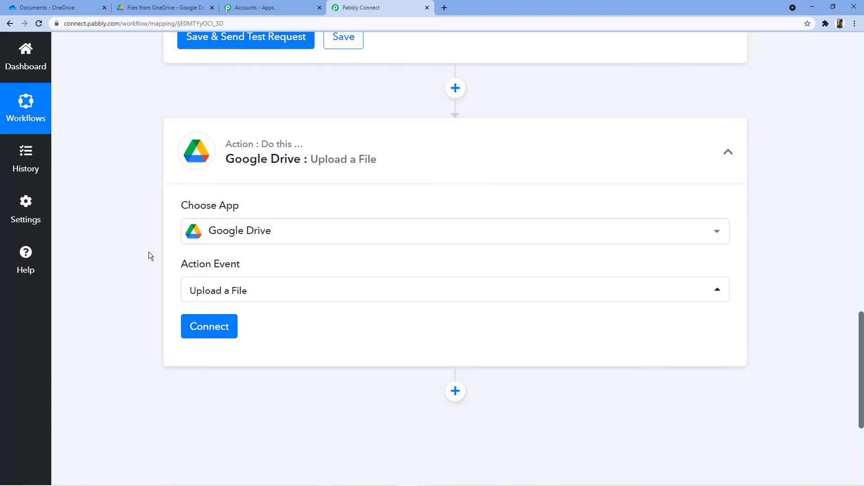
Step: Add a new Google Drive connection for the action, choosing the Google account and granting Pabbly Connect Drive access
left_click(208, 331)
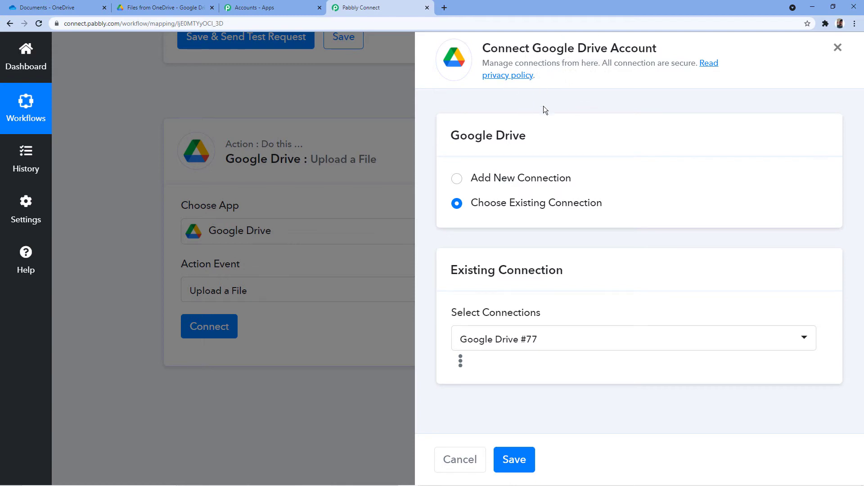
left_click(456, 182)
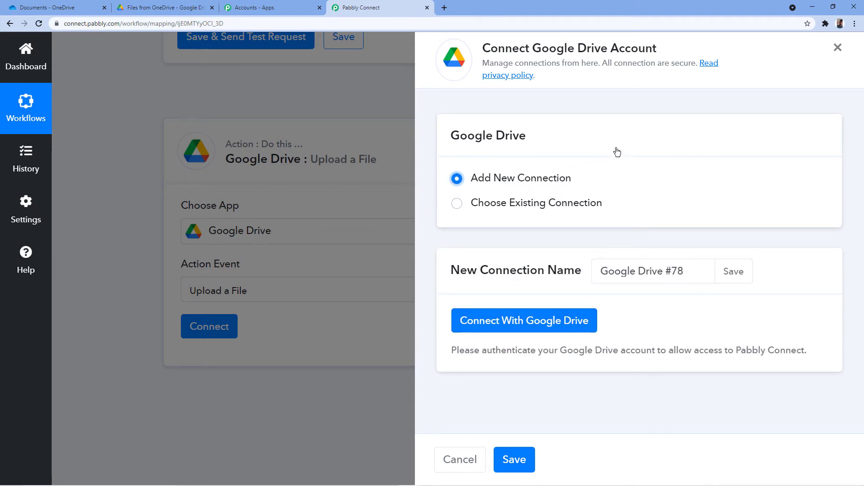
left_click(532, 325)
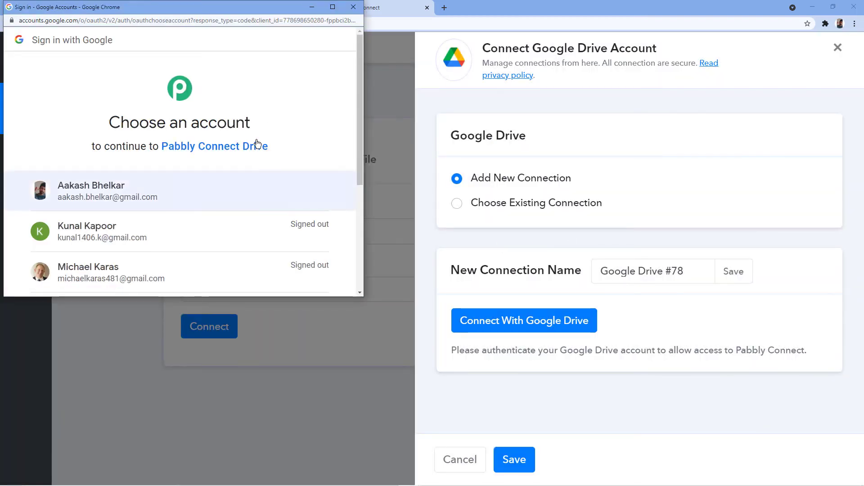
scroll(305, 135, "down", 4)
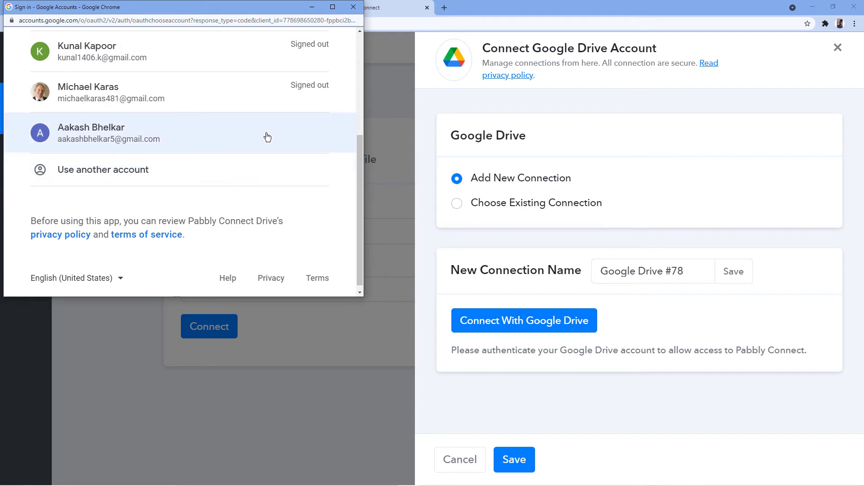
left_click(125, 135)
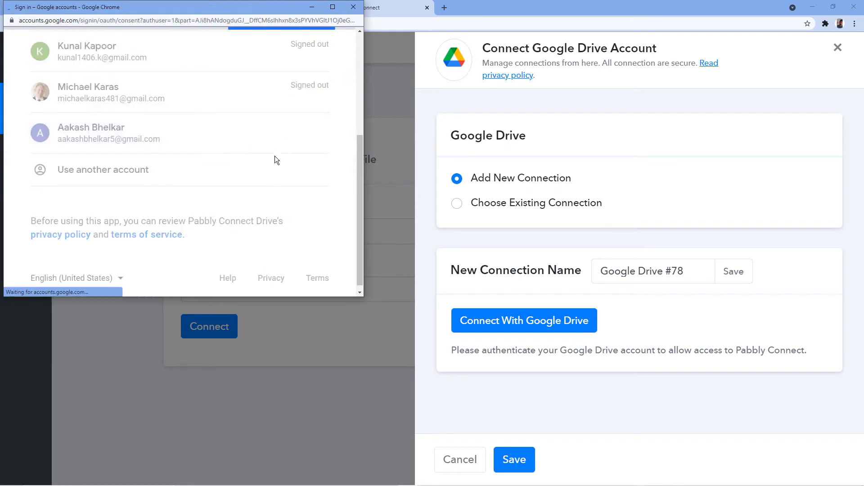
scroll(253, 149, "down", 5)
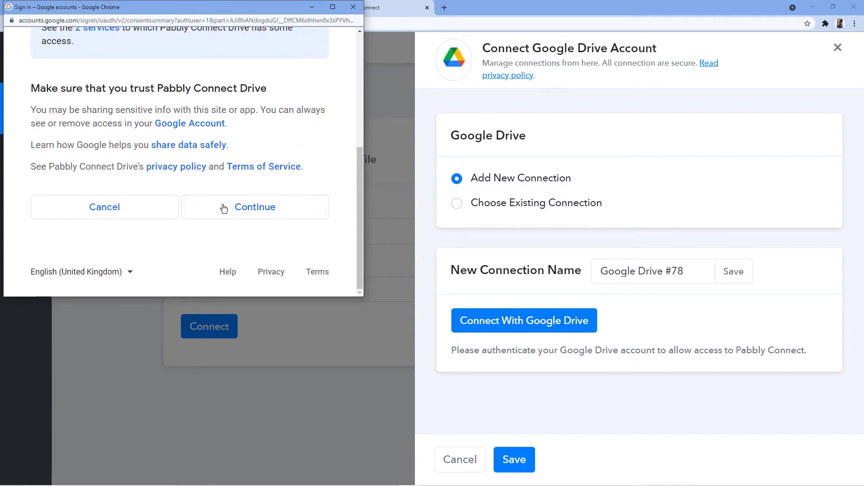
left_click(249, 212)
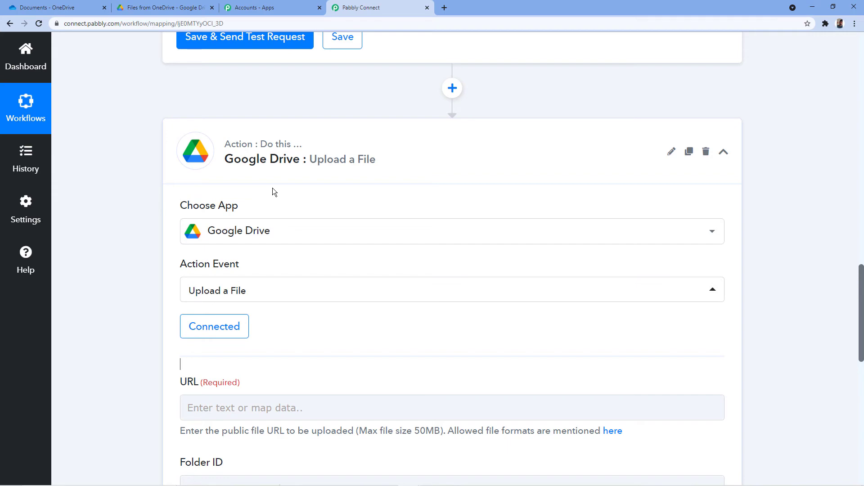
Step: Review the Upload a File action's input fields and check the Files from OneDrive destination folder in Google Drive
scroll(278, 182, "down", 4)
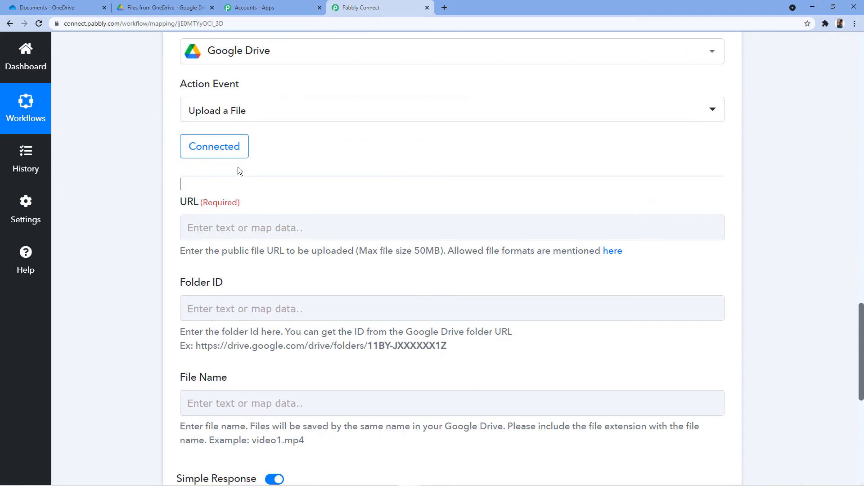
scroll(212, 185, "down", 2)
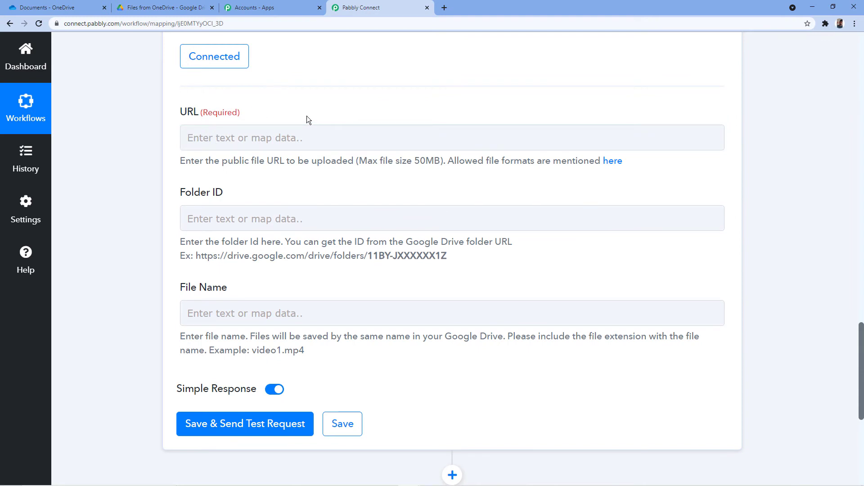
left_click(279, 107)
left_click(164, 8)
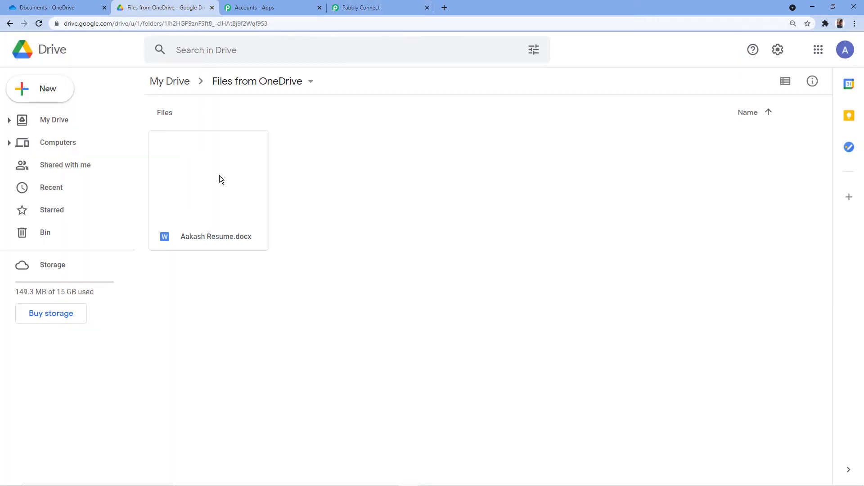
left_click(369, 9)
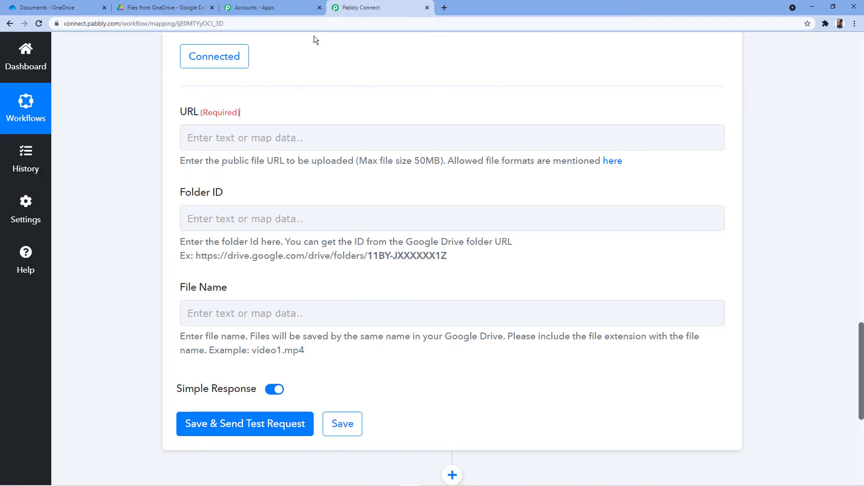
Step: Examine the Microsoft.graph.downloadUrl label and its value in the OneDrive trigger response
scroll(344, 107, "up", 15)
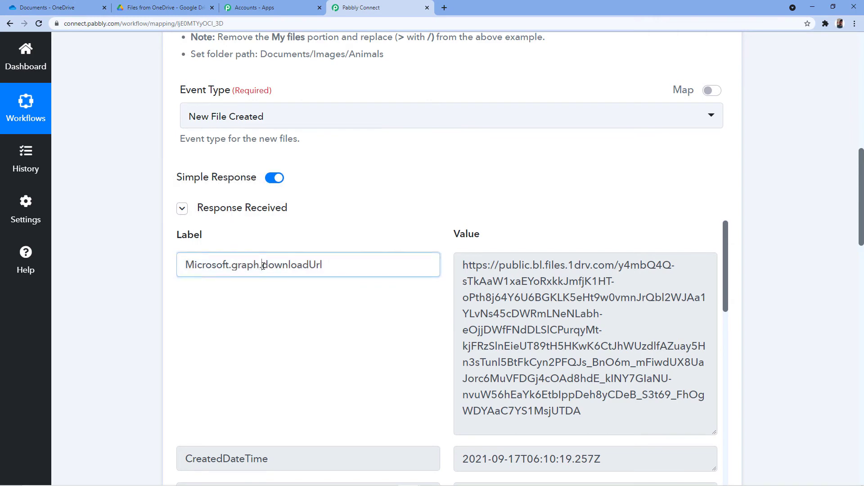
left_click_drag(262, 266, 332, 258)
left_click(504, 191)
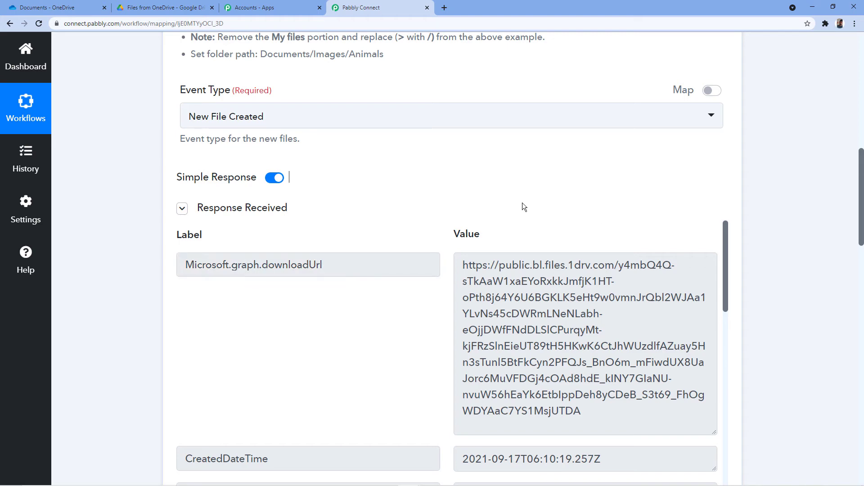
left_click(460, 263)
left_click_drag(460, 263, 632, 421)
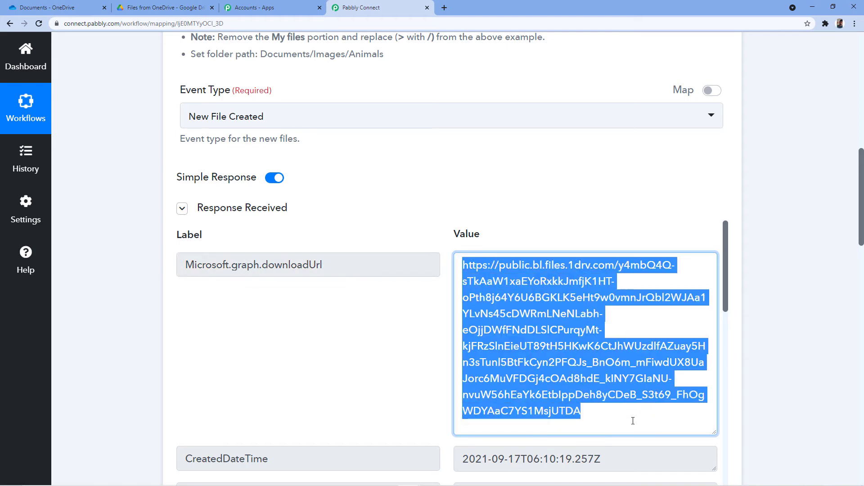
left_click(587, 214)
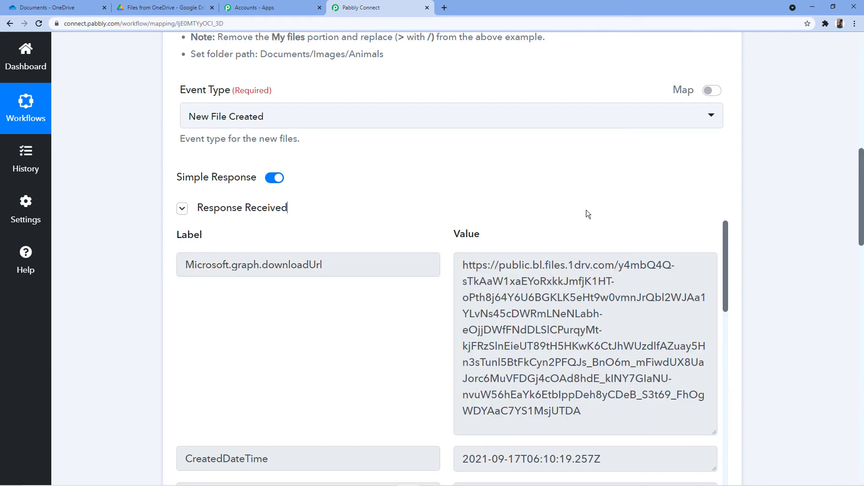
Step: Map the Google Drive action's URL field to Microsoft.graph.downloadUrl from the Microsoft OneDrive: New File step
scroll(58, 294, "down", 9)
scroll(90, 257, "down", 6)
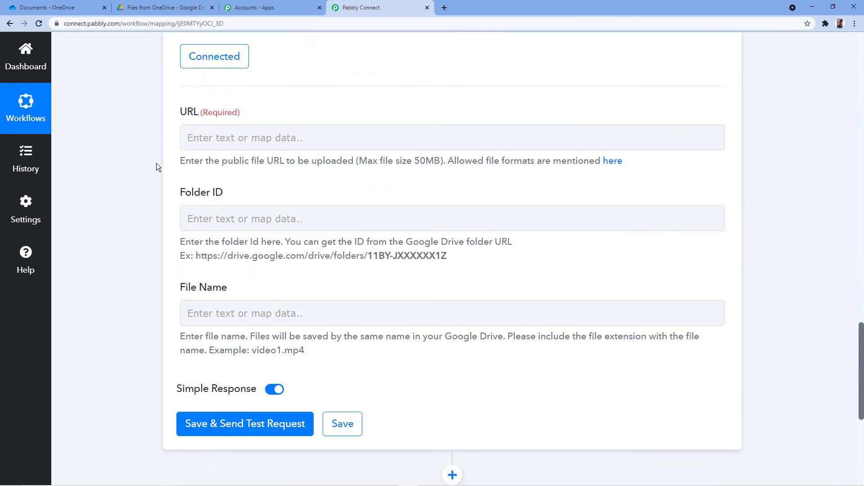
left_click(212, 138)
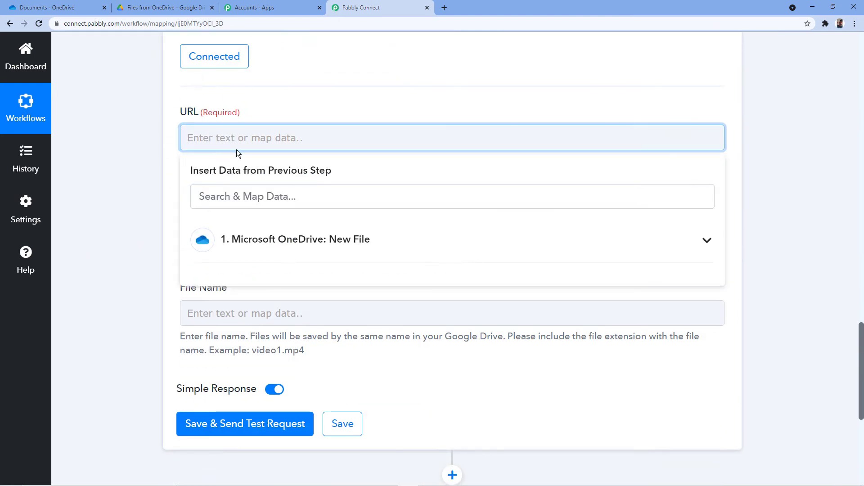
left_click(272, 239)
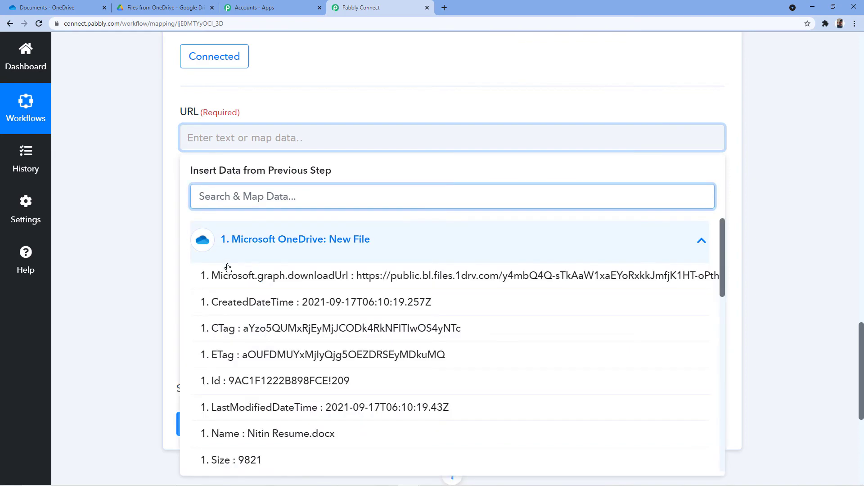
left_click(366, 279)
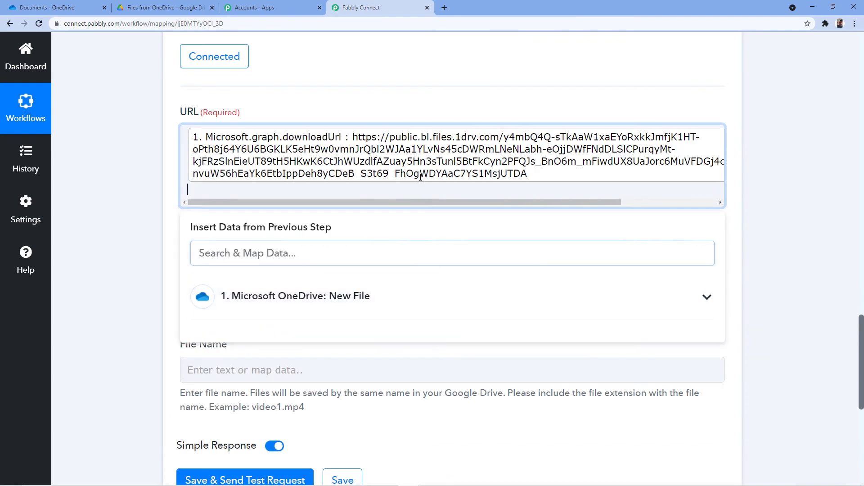
left_click(290, 95)
Step: Switch to Google Drive, open the Files from OneDrive folder from My Drive and copy the folder ID from its URL
scroll(131, 250, "down", 2)
left_click(215, 194)
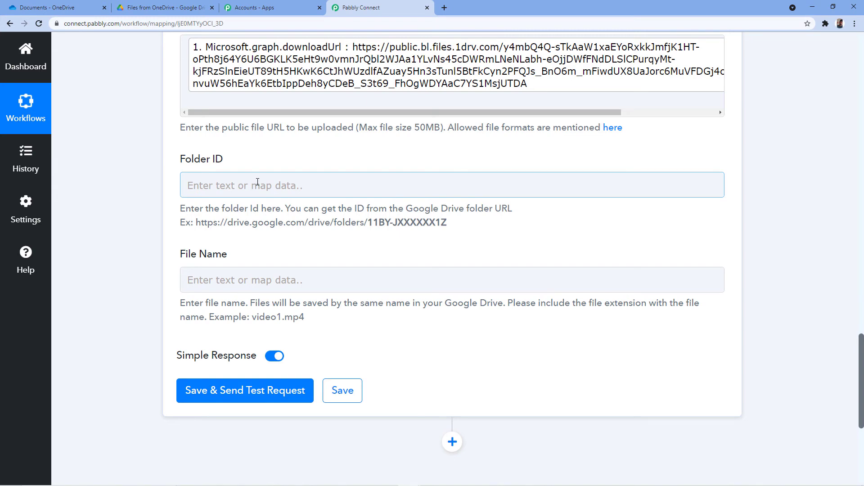
left_click(171, 8)
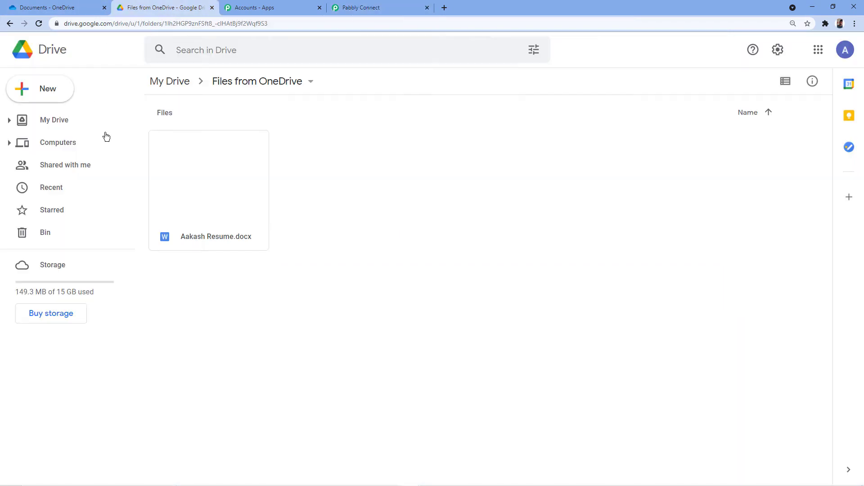
left_click(177, 90)
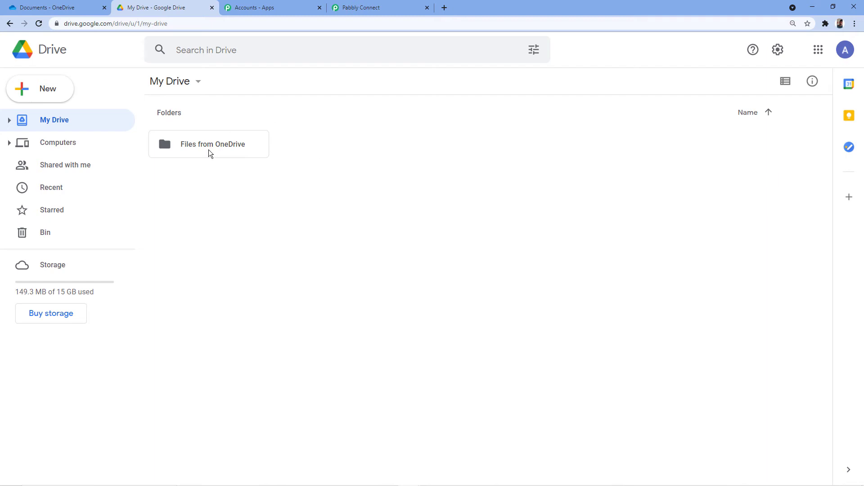
double_click(227, 151)
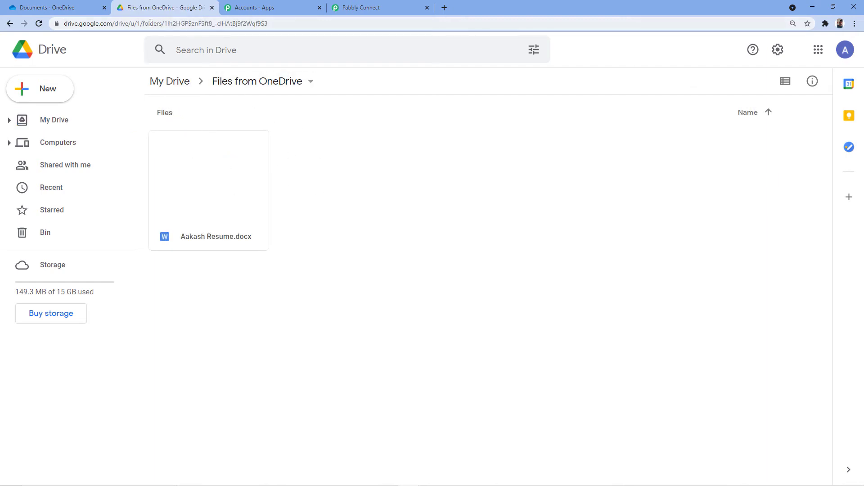
left_click_drag(166, 25, 320, 30)
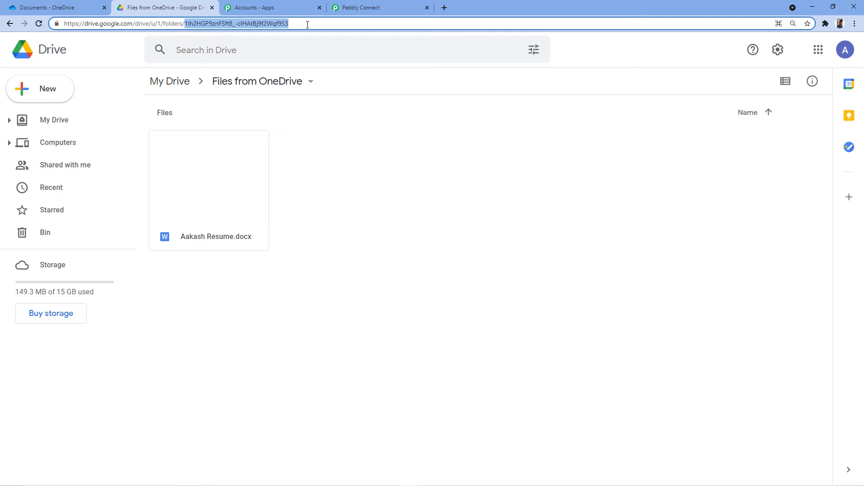
left_click_drag(308, 25, 194, 32)
right_click(231, 26)
left_click(259, 71)
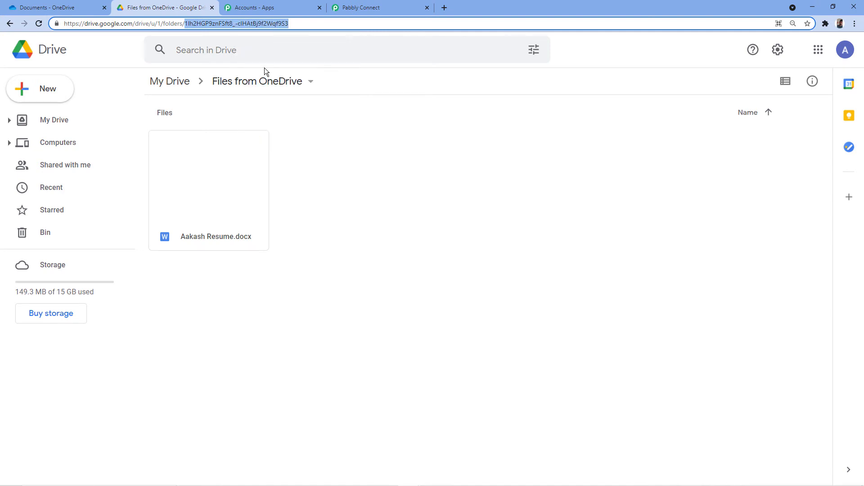
Step: Return to Pabbly Connect and paste the copied Google Drive folder ID into the action's Folder ID field
left_click(362, 6)
left_click(197, 184)
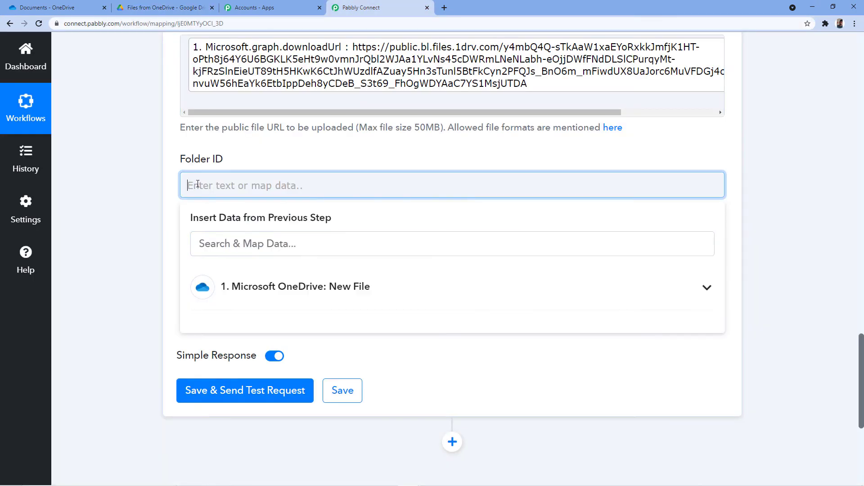
right_click(198, 185)
left_click(219, 252)
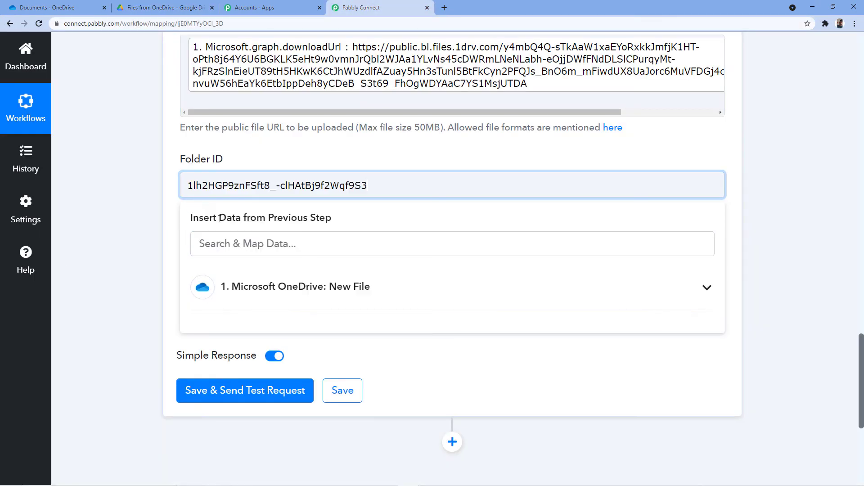
left_click(238, 153)
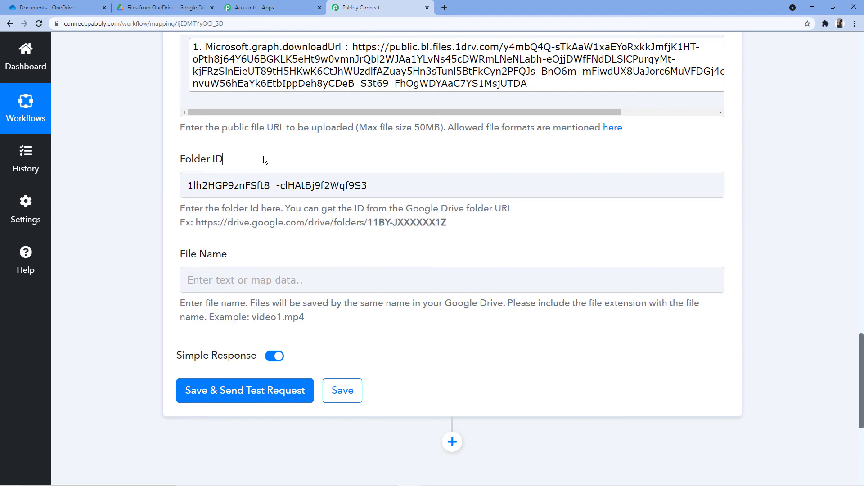
Step: Recheck in Google Drive which part of the Files from OneDrive URL is the folder ID, and return to Pabbly Connect
left_click(150, 5)
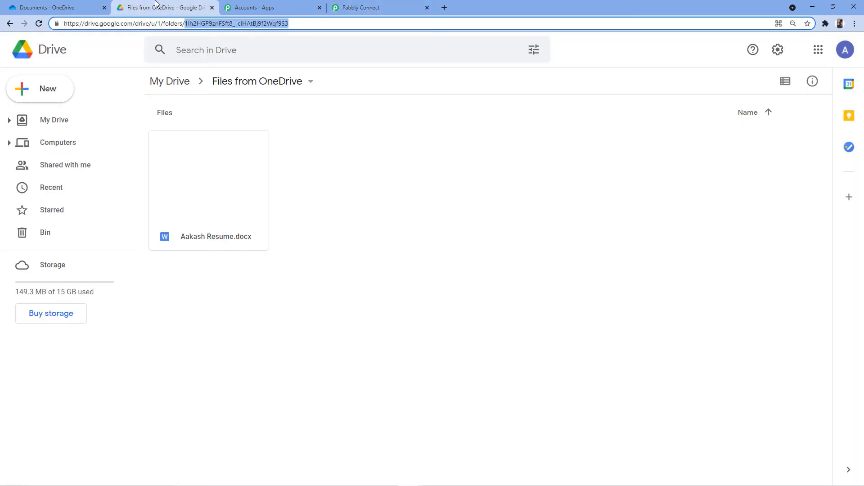
left_click(383, 223)
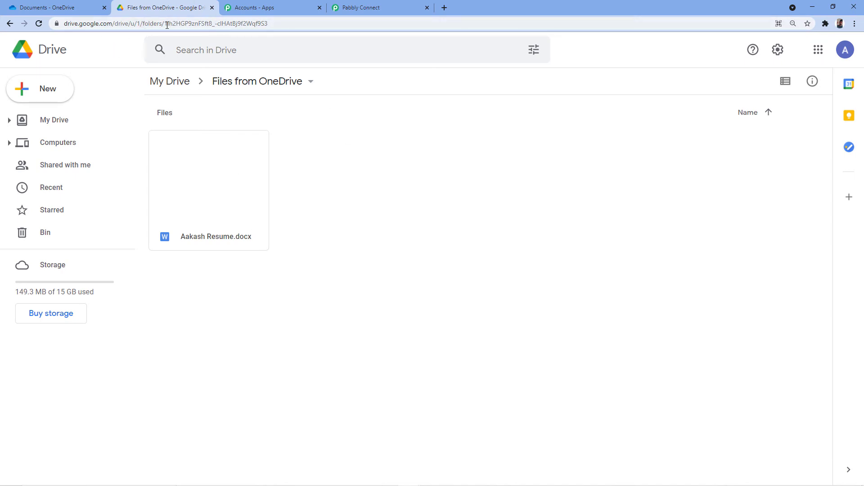
left_click_drag(164, 23, 270, 23)
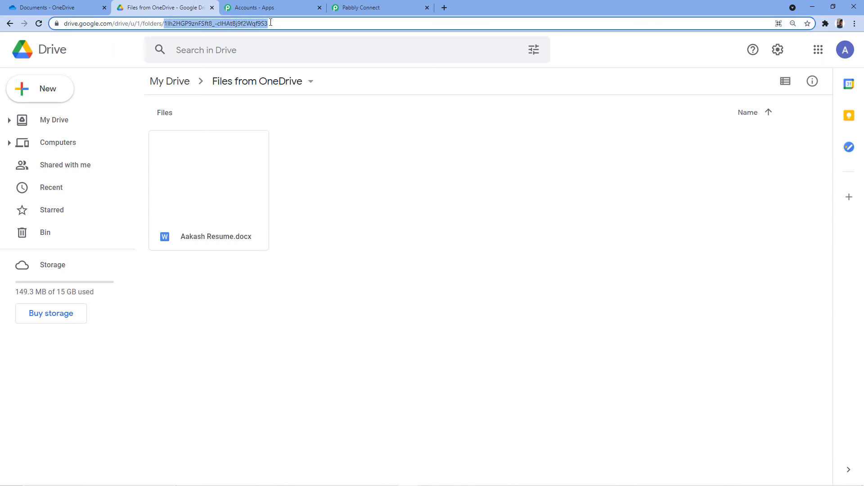
left_click(362, 131)
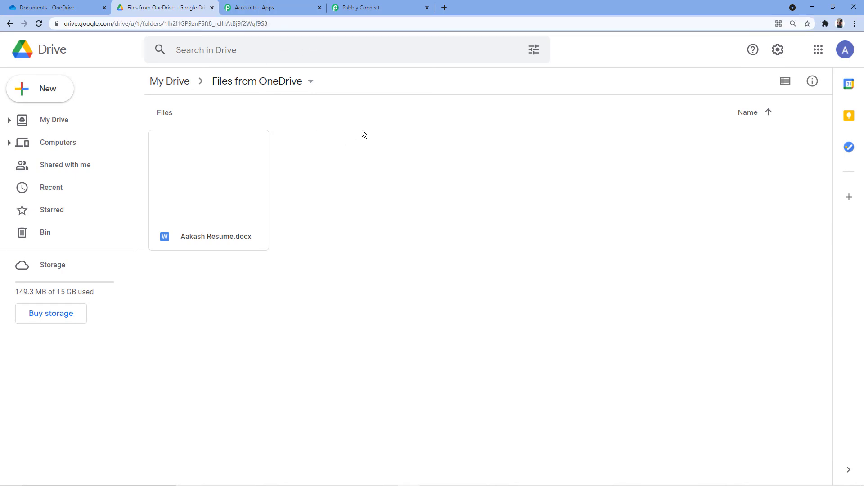
left_click(373, 8)
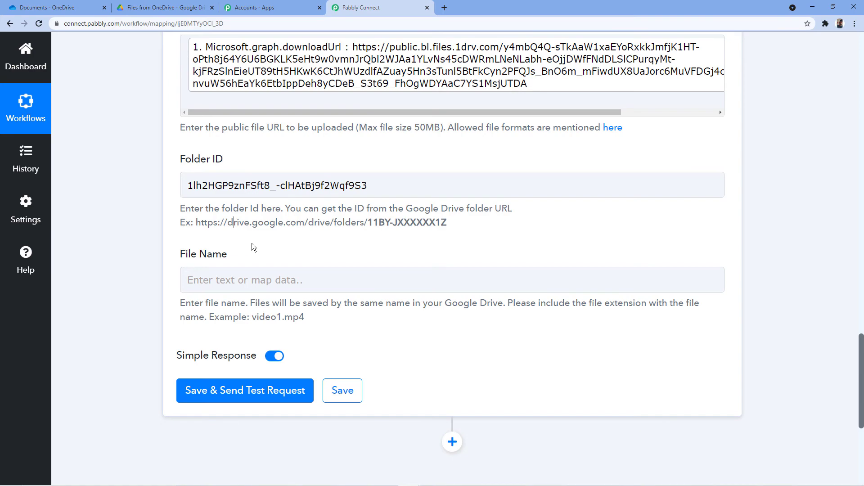
Step: Examine the Name label and its value in the OneDrive trigger response
scroll(588, 225, "up", 10)
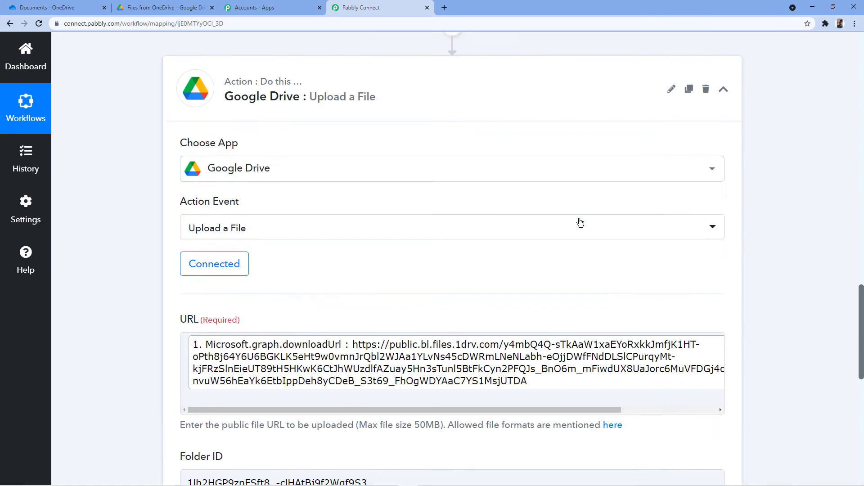
scroll(519, 248, "up", 5)
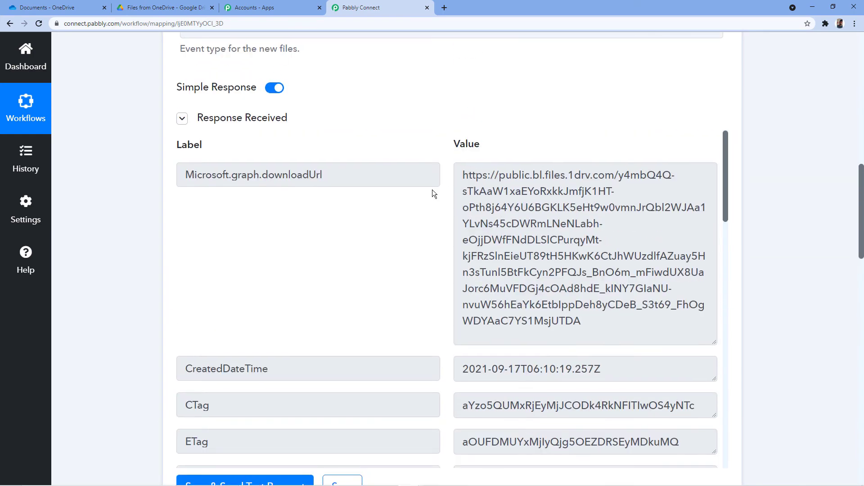
scroll(238, 156, "down", 5)
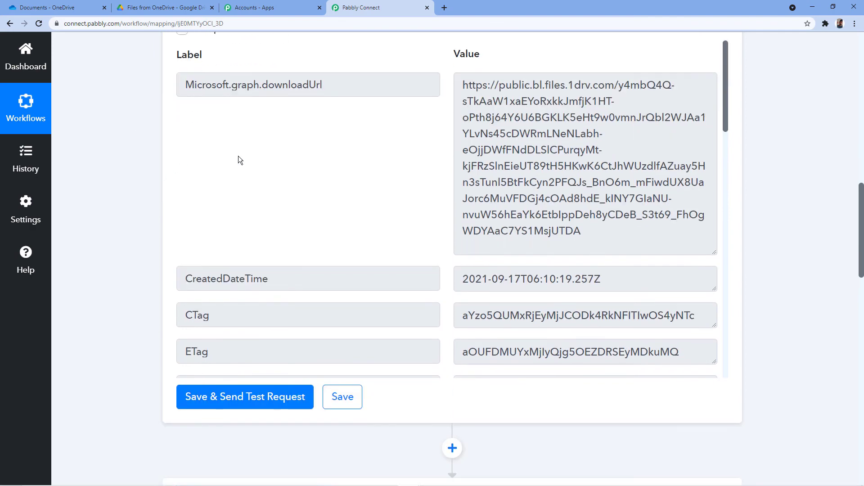
scroll(370, 162, "down", 3)
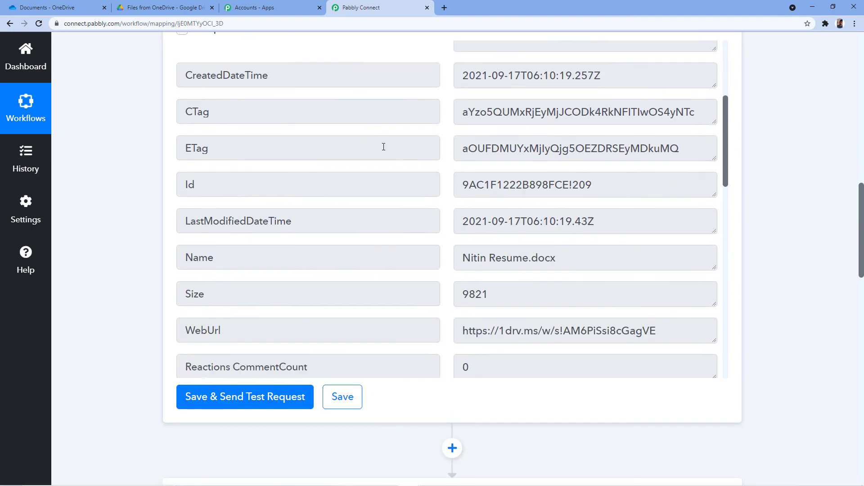
left_click_drag(185, 190, 226, 191)
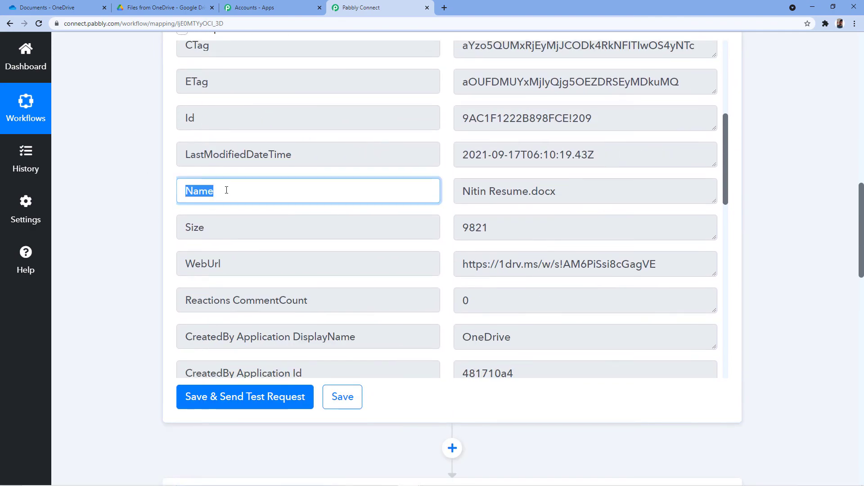
left_click(226, 191)
left_click_drag(463, 193, 535, 216)
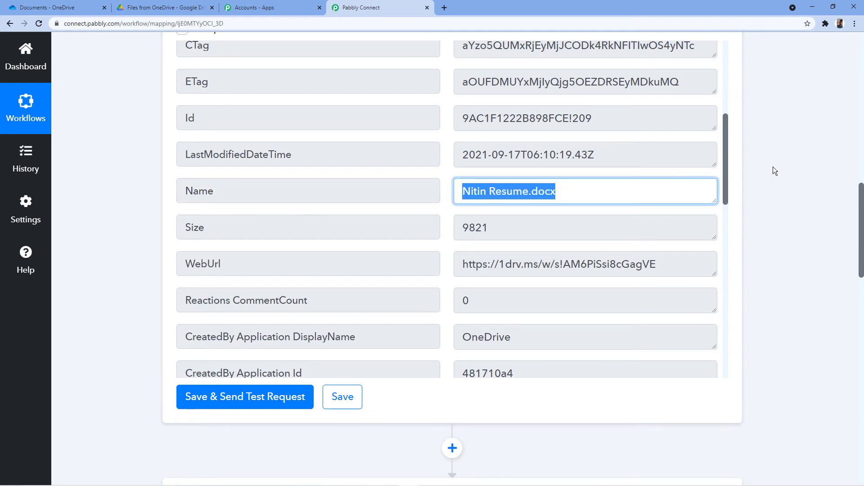
Step: Map the Google Drive action's File Name field to the Name value from the Microsoft OneDrive New File trigger
scroll(789, 167, "down", 15)
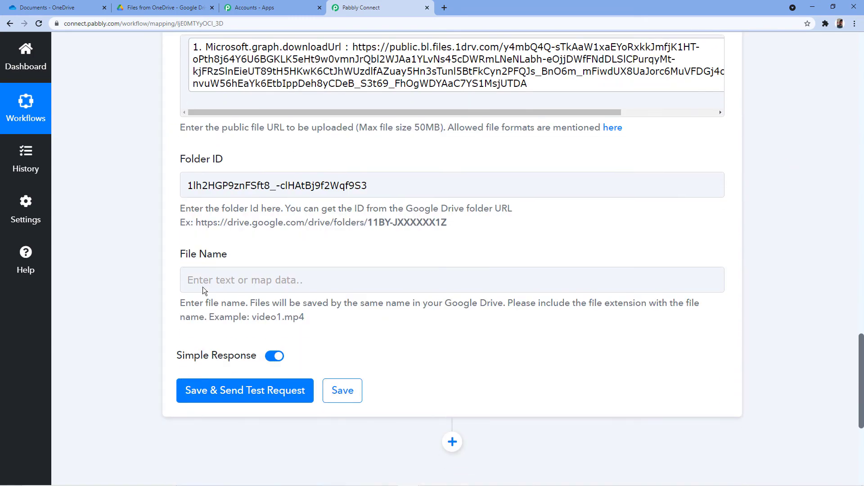
left_click(204, 288)
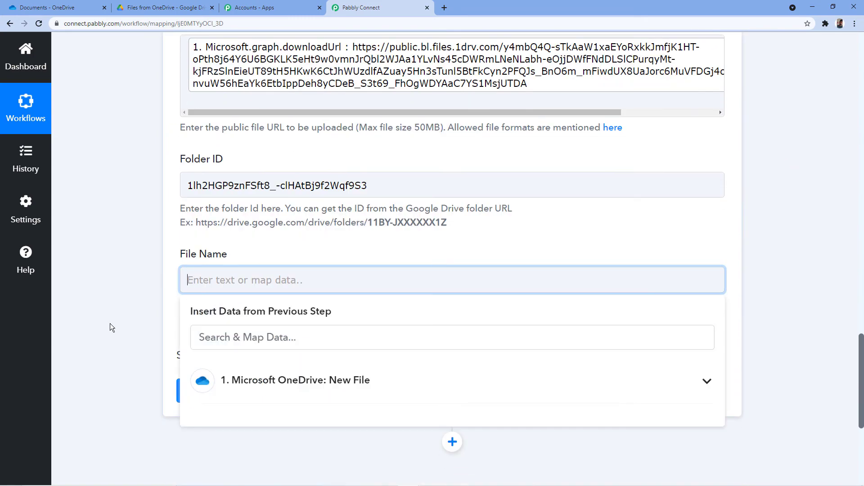
scroll(112, 320, "down", 2)
left_click(244, 300)
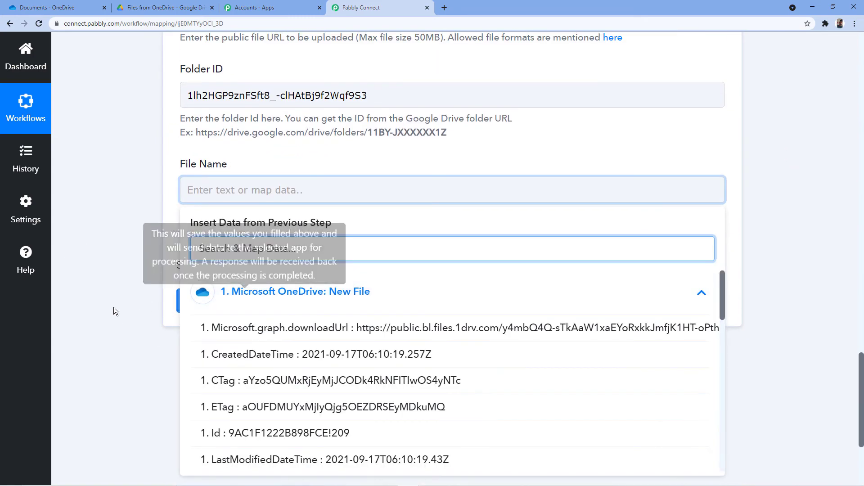
scroll(113, 306, "down", 4)
scroll(314, 240, "down", 2)
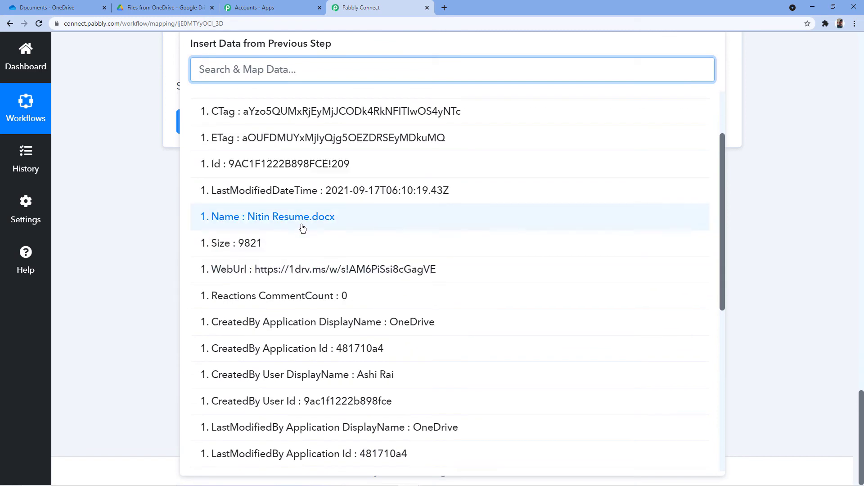
scroll(297, 259, "down", 2)
scroll(305, 247, "down", 2)
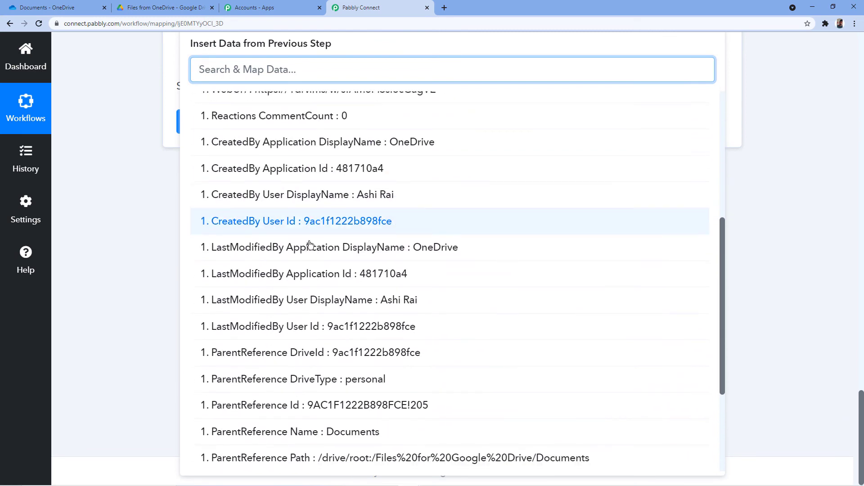
scroll(342, 226, "down", 2)
scroll(342, 226, "up", 9)
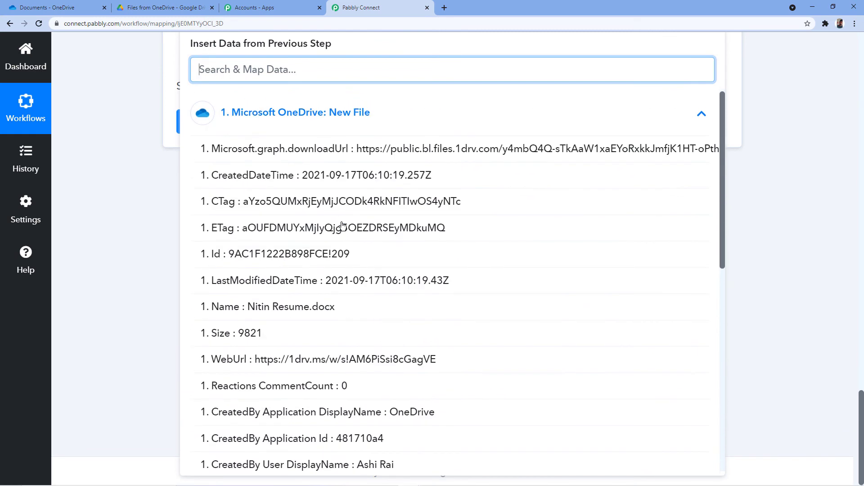
scroll(342, 226, "down", 5)
scroll(342, 226, "down", 6)
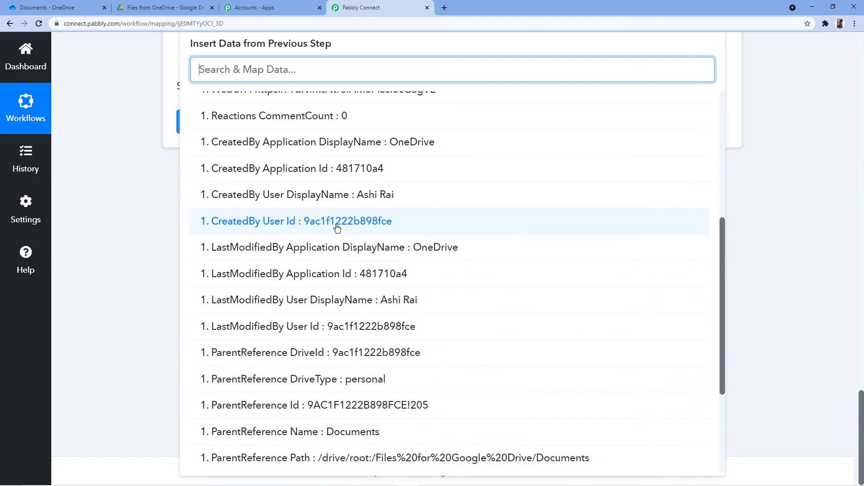
scroll(334, 247, "down", 1)
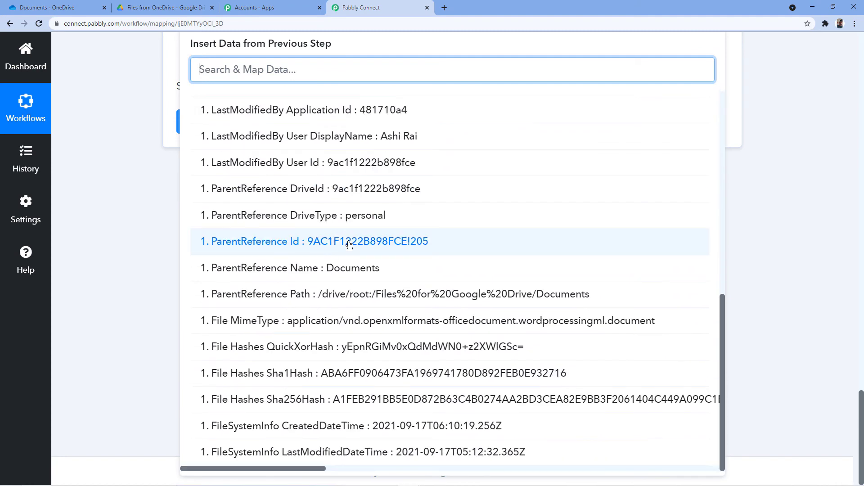
scroll(350, 245, "up", 2)
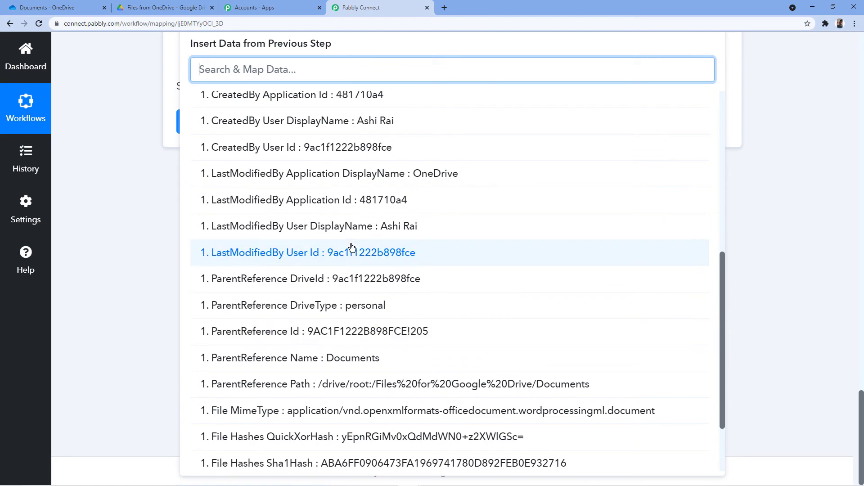
scroll(352, 246, "up", 8)
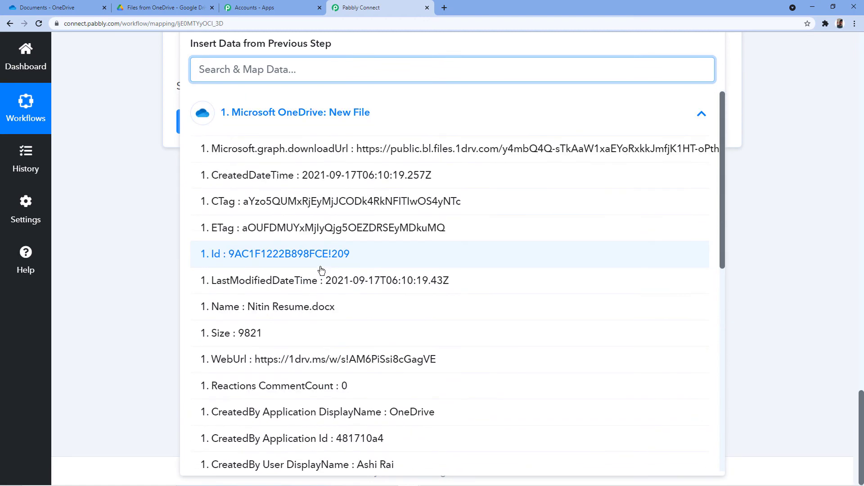
left_click(270, 307)
scroll(151, 200, "up", 5)
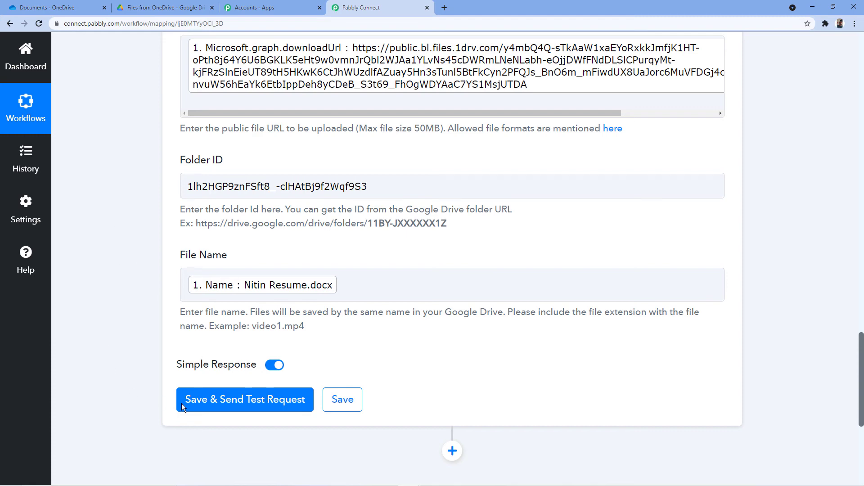
Step: Save the Google Drive Upload a File action, send a test request and review the response received
left_click(212, 405)
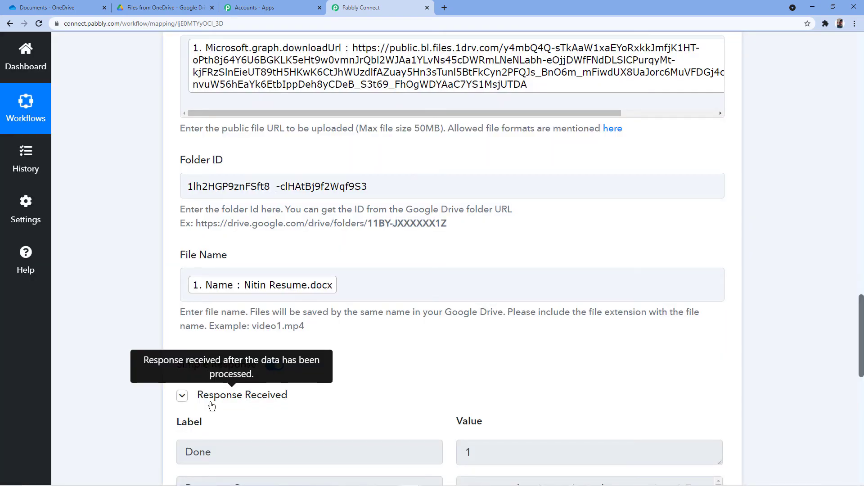
scroll(248, 391, "down", 2)
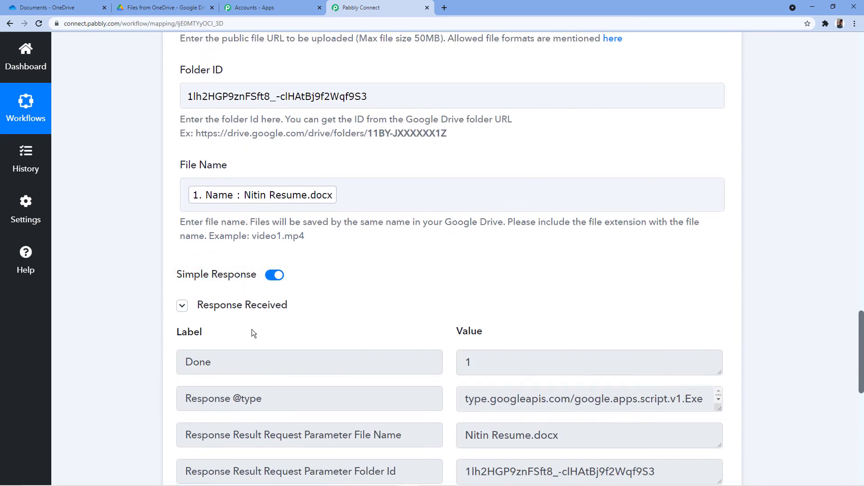
scroll(436, 266, "down", 4)
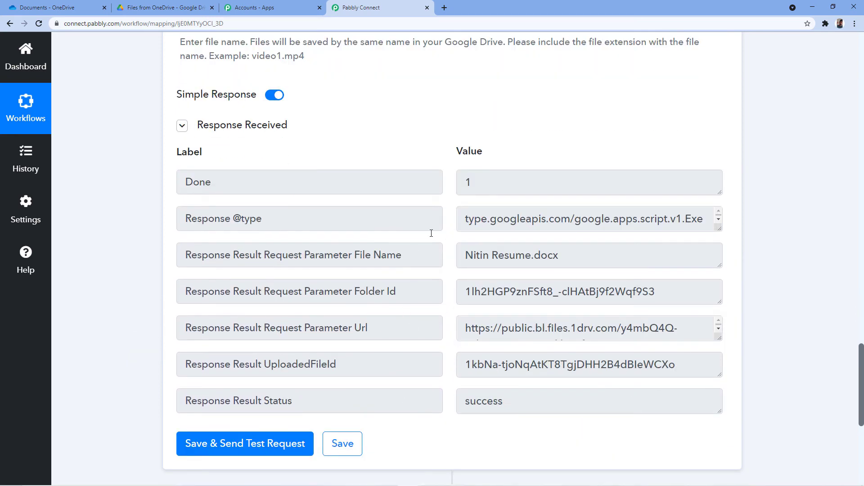
scroll(430, 225, "up", 2)
Step: Check the source files in OneDrive's Documents folder, and return to Pabbly Connect to review the mapped fields and test response
left_click(59, 5)
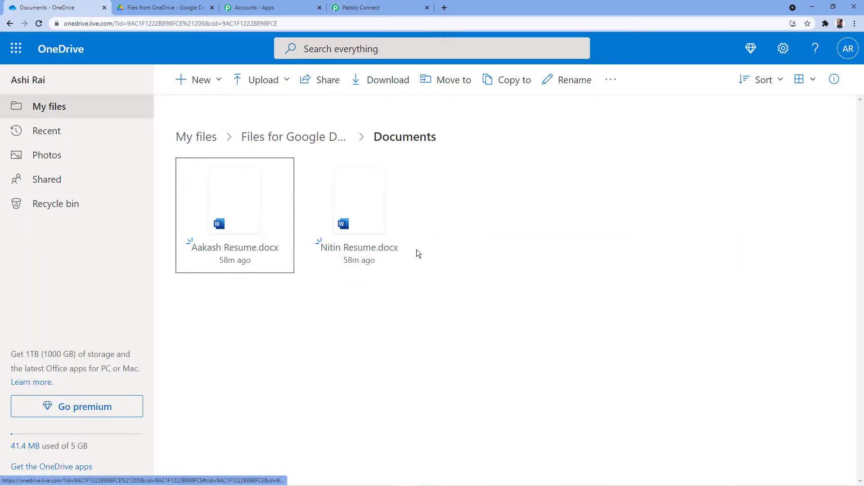
left_click(278, 5)
left_click(360, 8)
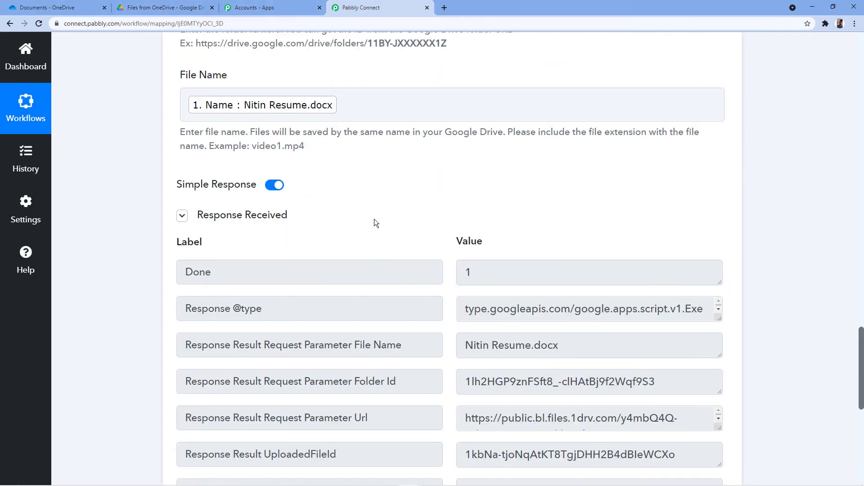
scroll(373, 219, "up", 4)
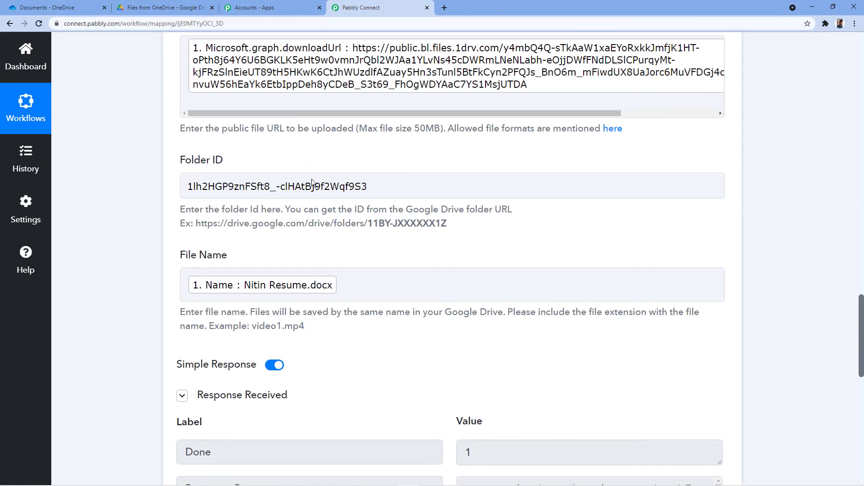
scroll(311, 183, "down", 6)
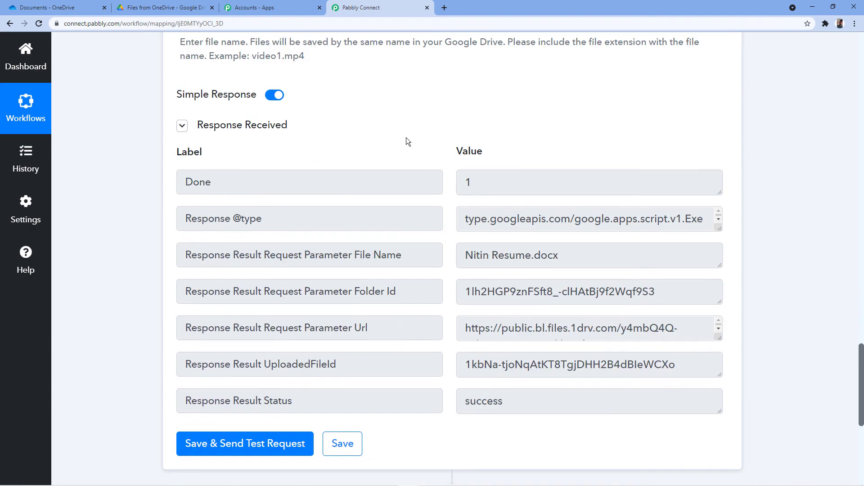
scroll(406, 137, "up", 6)
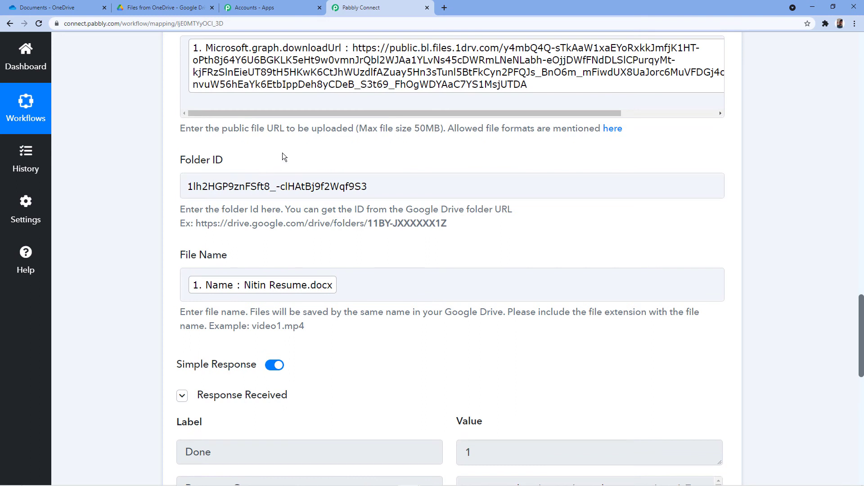
Step: Compare the contents of Google Drive's Files from OneDrive folder with the Documents folder in OneDrive
left_click(164, 8)
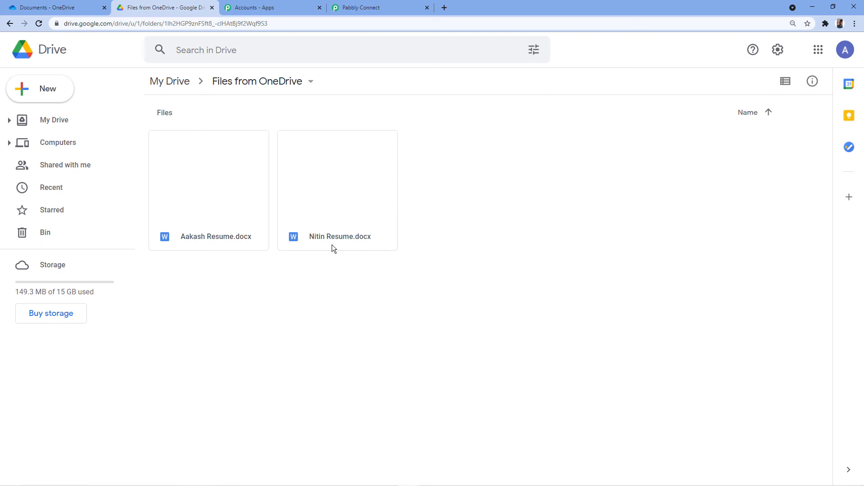
key("ctrl+shift+Tab")
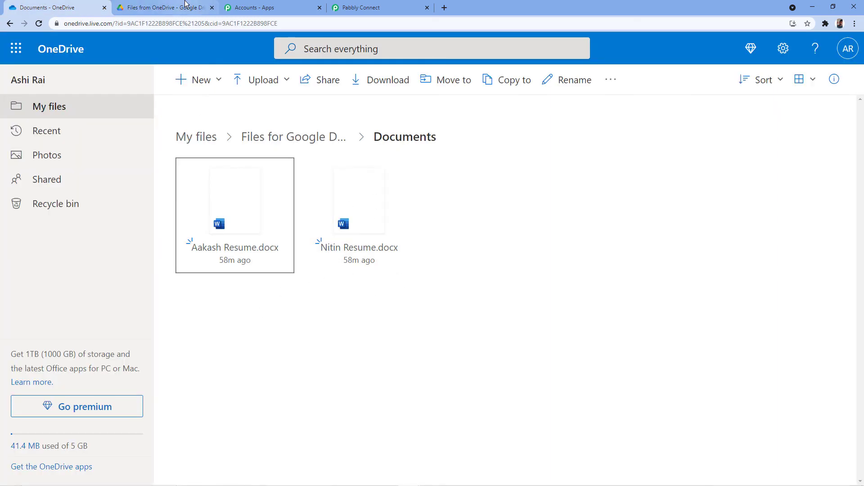
left_click(185, 8)
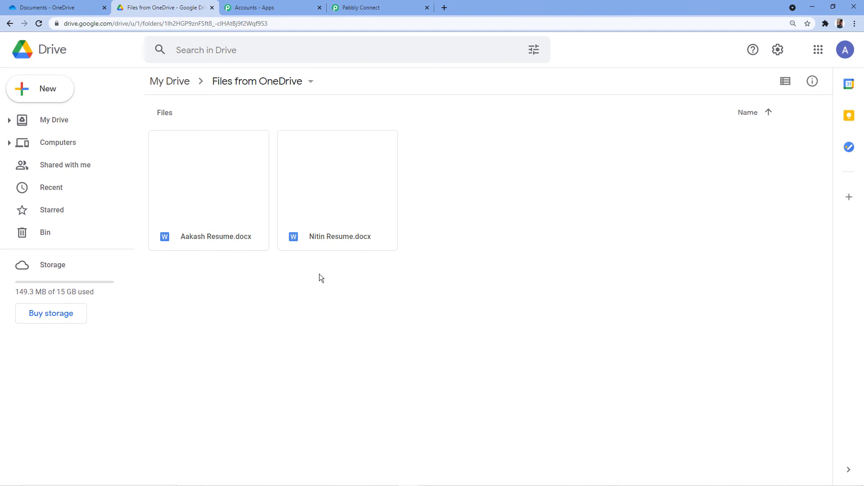
Step: Switch to OneDrive and upload the Pabbly image from the Desktop to the Documents folder
left_click(48, 8)
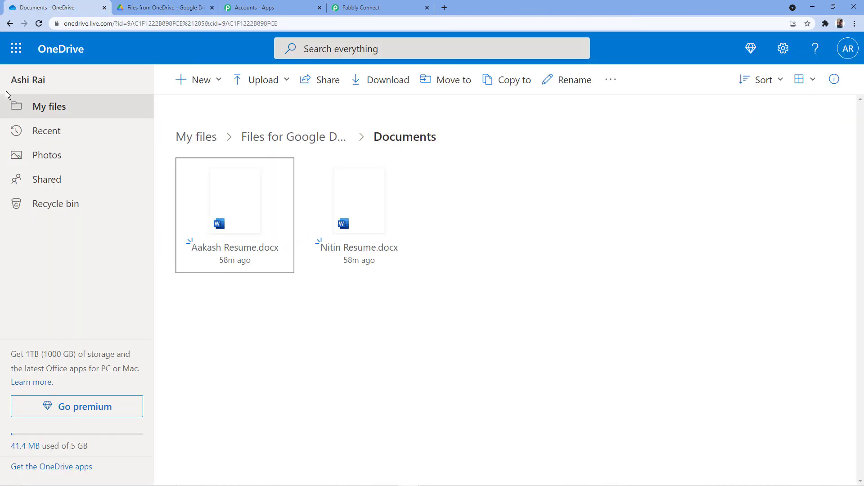
left_click(495, 215)
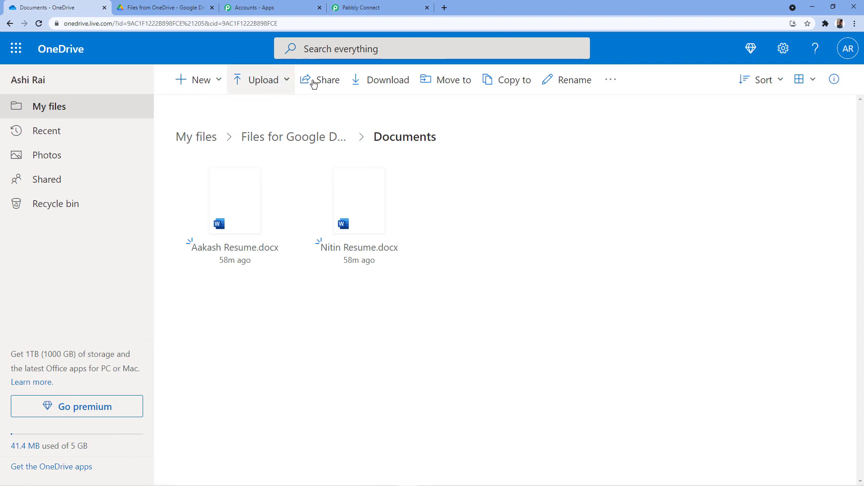
left_click(267, 85)
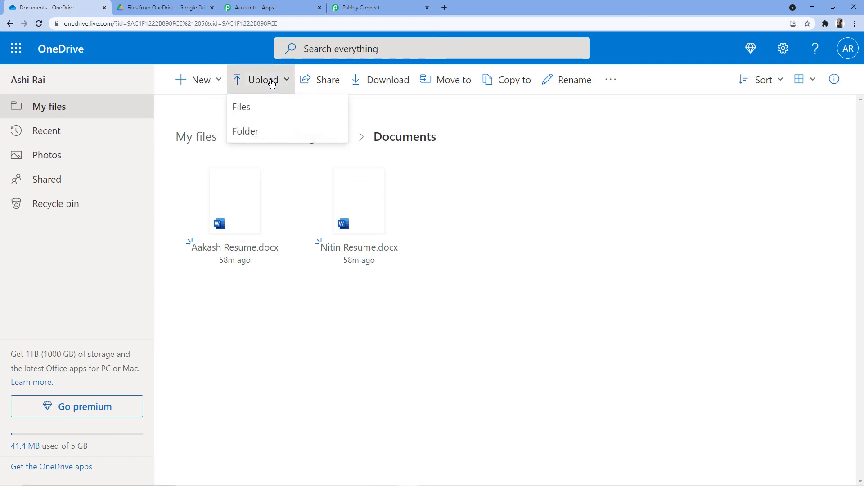
left_click(243, 108)
scroll(392, 144, "down", 3)
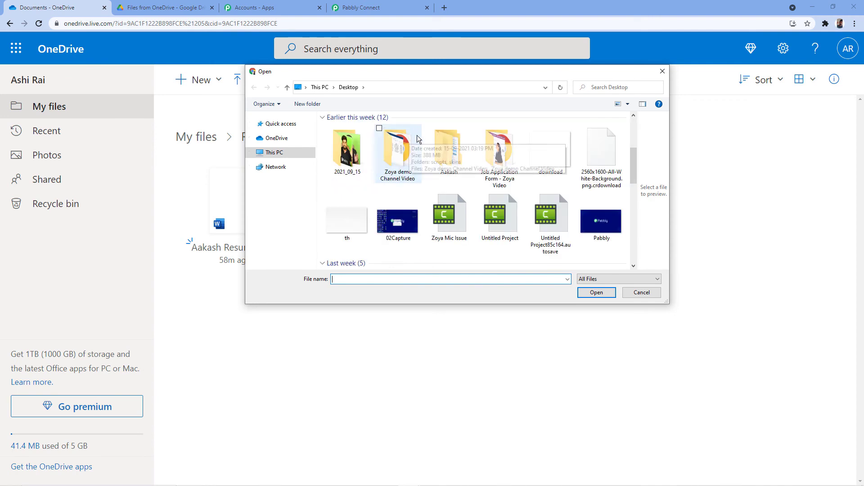
left_click(608, 226)
left_click(598, 293)
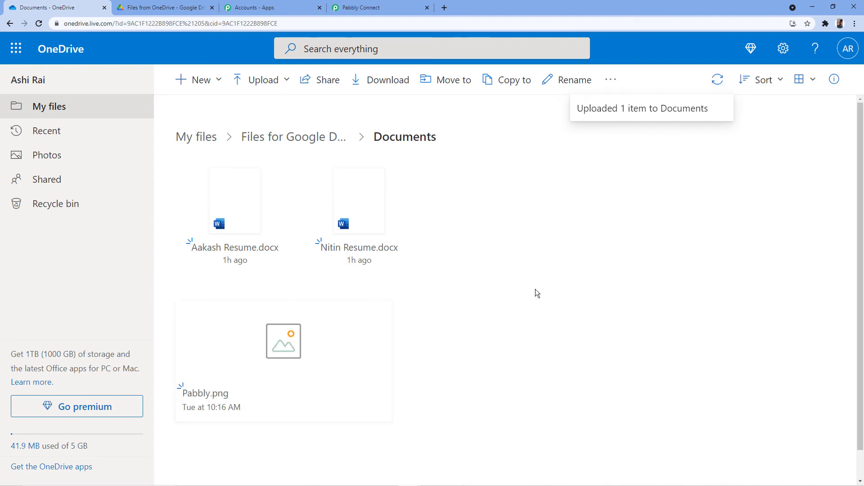
scroll(475, 292, "down", 1)
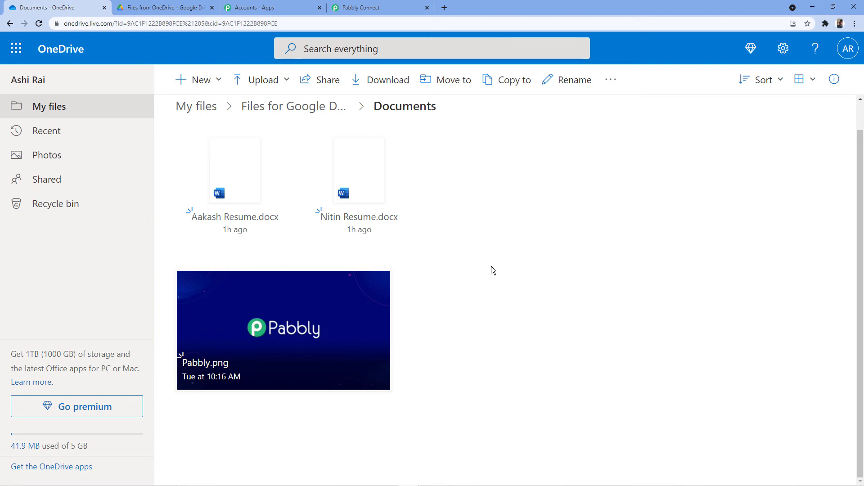
Step: Check Google Drive's Files from OneDrive folder for Pabbly.png, comparing it with the Documents folder in OneDrive
left_click(186, 5)
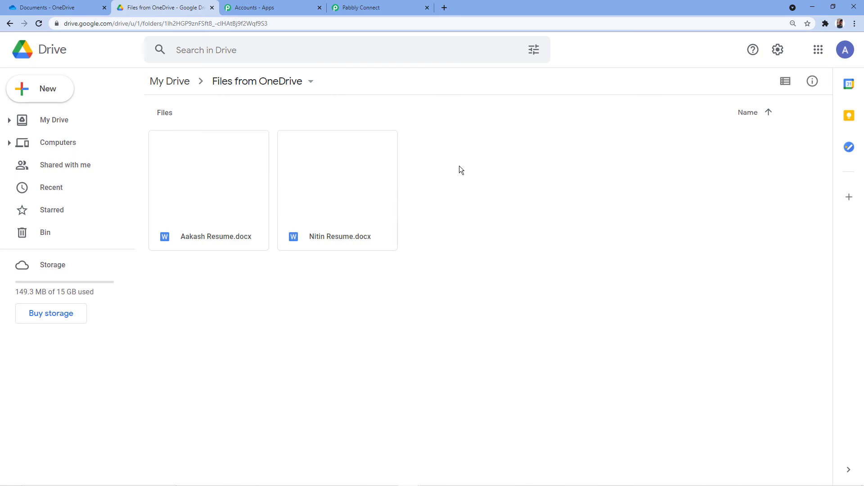
left_click(85, 8)
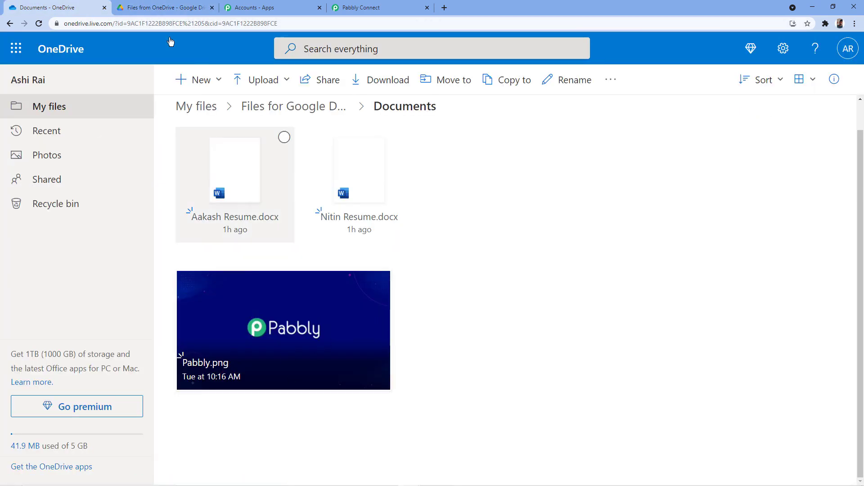
left_click(177, 5)
left_click(80, 6)
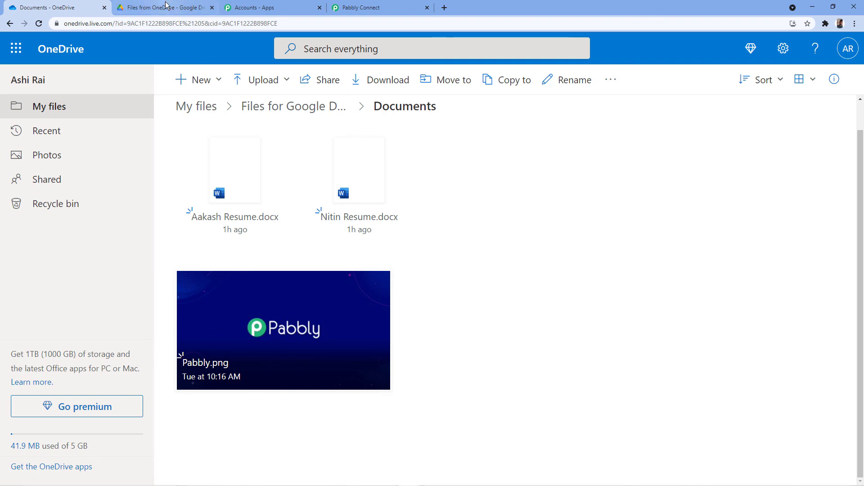
left_click(183, 8)
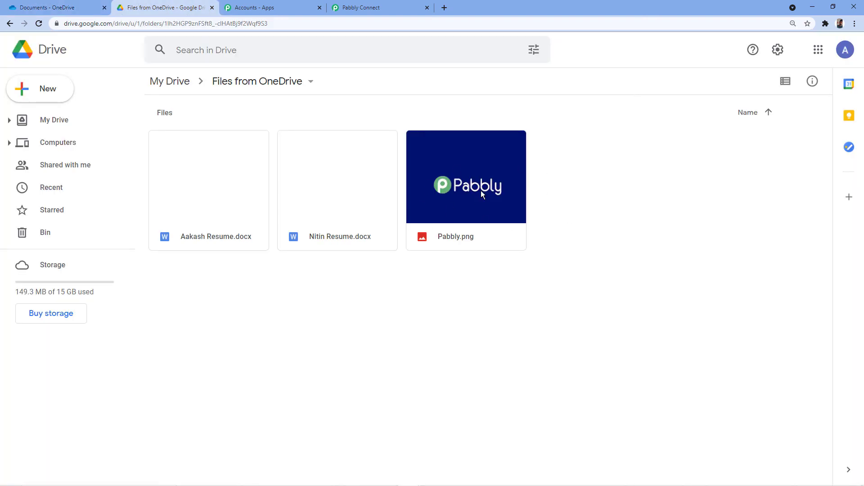
left_click(50, 8)
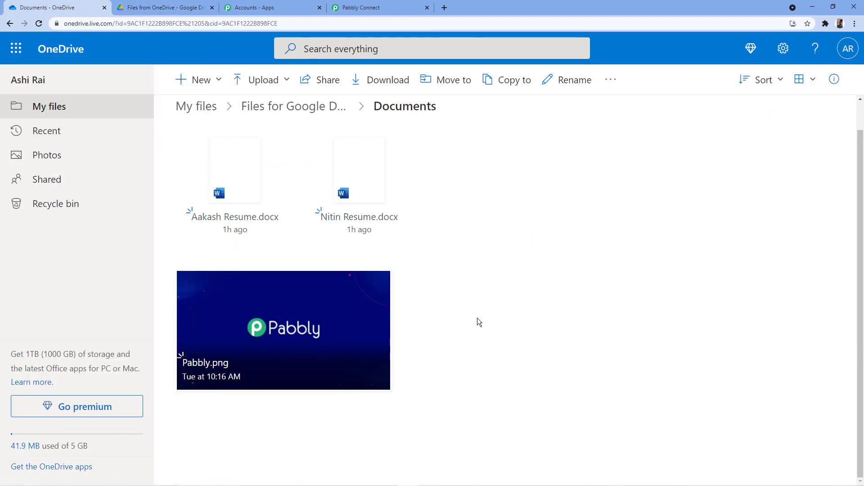
left_click(171, 8)
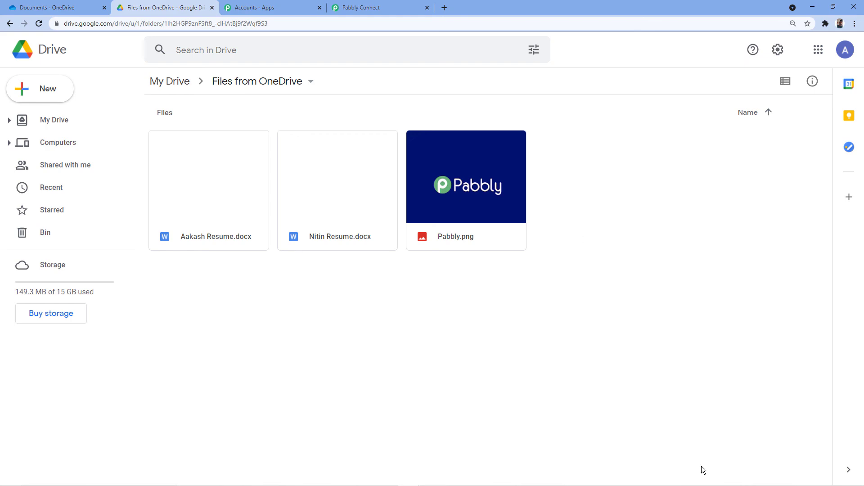
Step: Switch to Pabbly Connect and collapse the Google Drive action and the OneDrive trigger in the OneDrive to Google Drive workflow
left_click(398, 8)
scroll(427, 236, "up", 15)
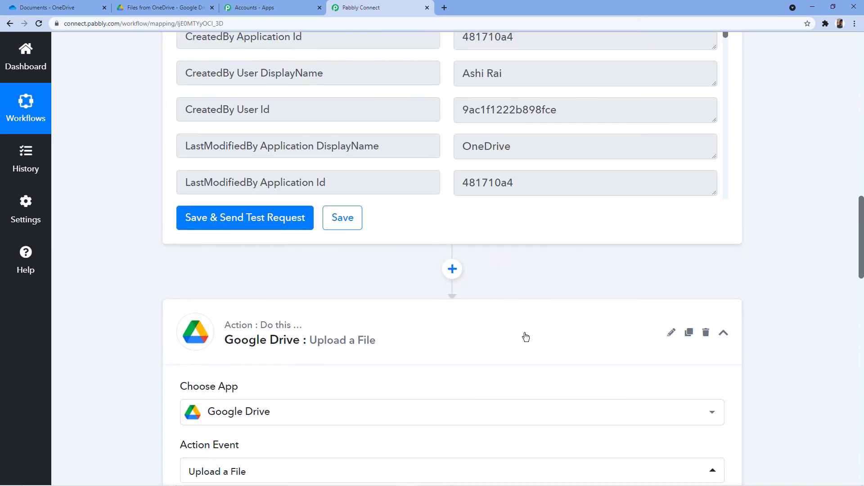
left_click(525, 337)
scroll(556, 278, "up", 10)
scroll(557, 252, "up", 8)
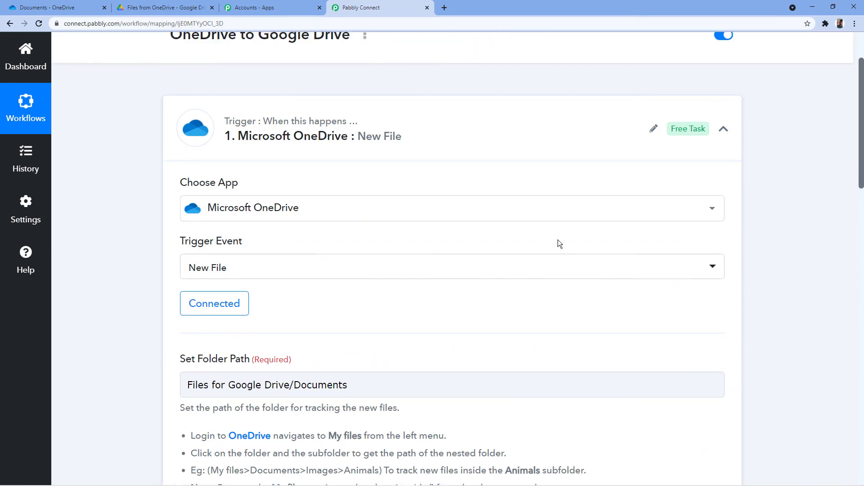
left_click(377, 230)
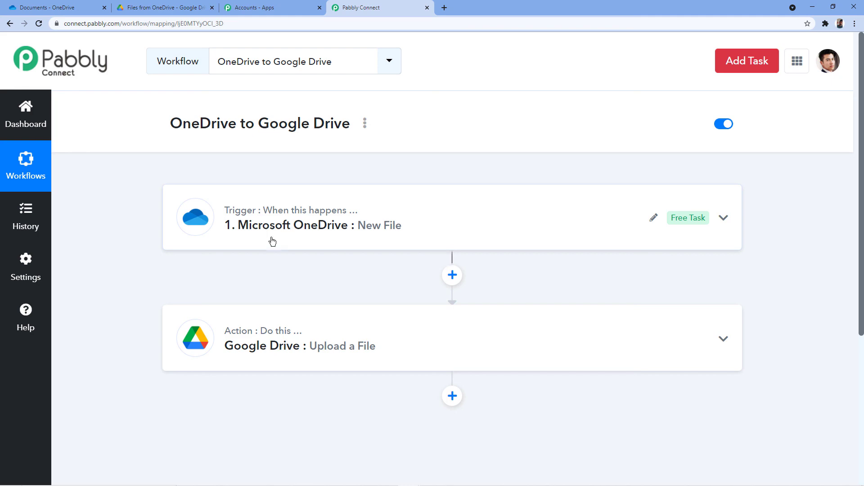
Step: Expand the Microsoft OneDrive trigger, review its folder path, event type and received response, and collapse it again
left_click(324, 235)
scroll(203, 225, "down", 4)
scroll(162, 234, "down", 2)
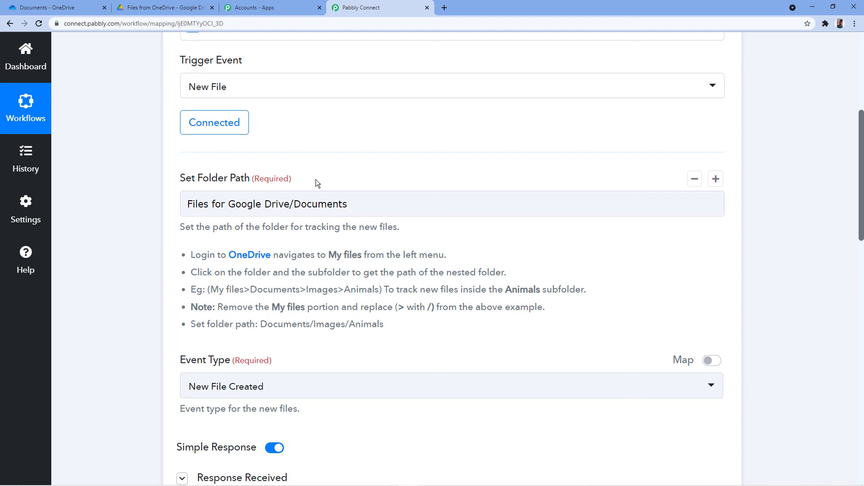
scroll(292, 189, "down", 4)
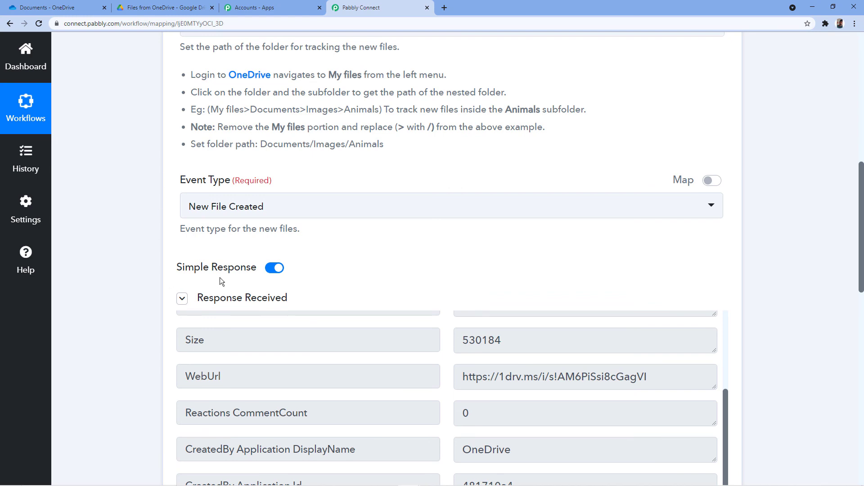
scroll(487, 153, "up", 8)
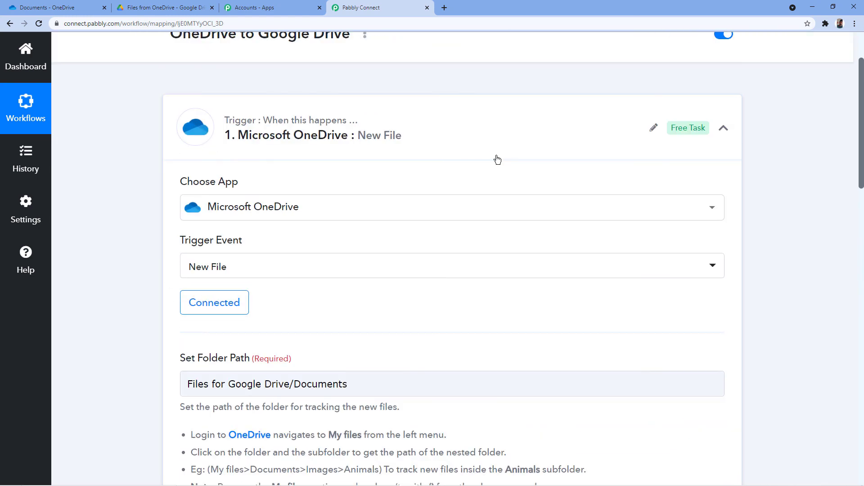
scroll(365, 204, "down", 8)
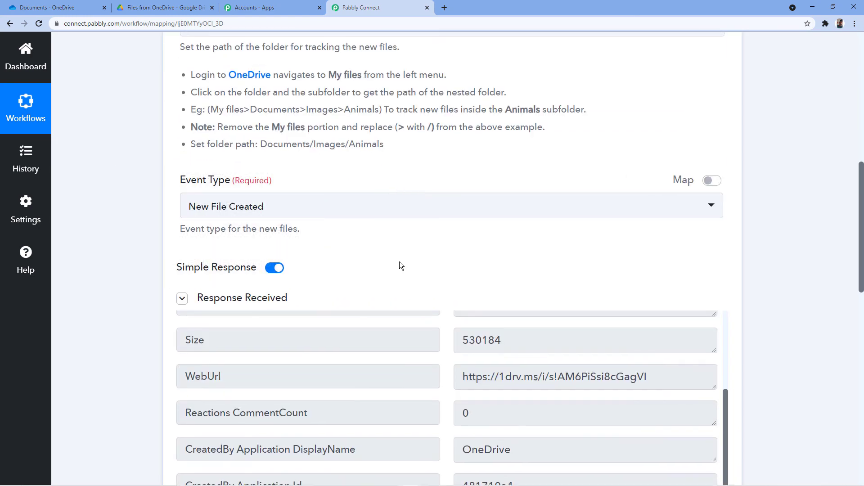
scroll(401, 265, "up", 8)
left_click(504, 122)
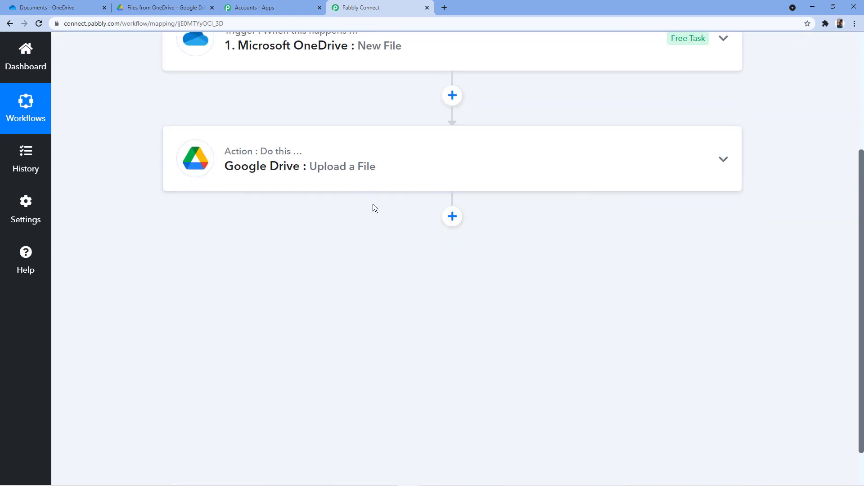
Step: Expand the Google Drive action and compare its mapped file URL with the download URL in the OneDrive trigger's response
left_click(355, 165)
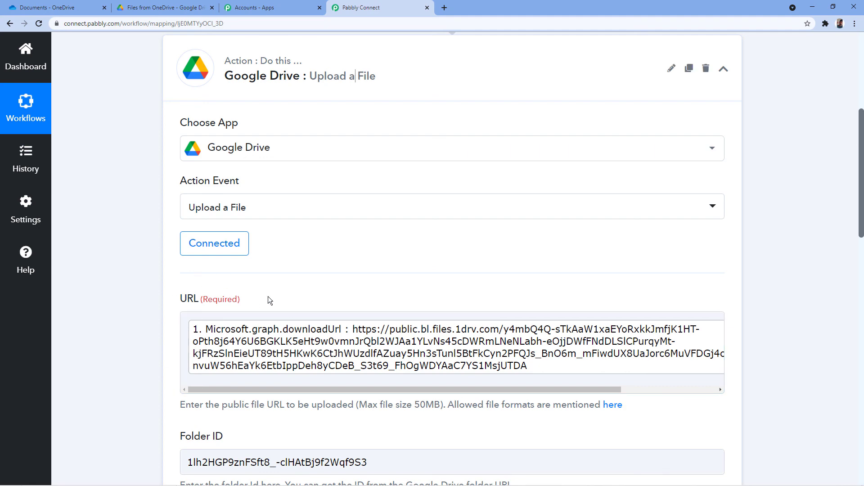
scroll(288, 286, "down", 2)
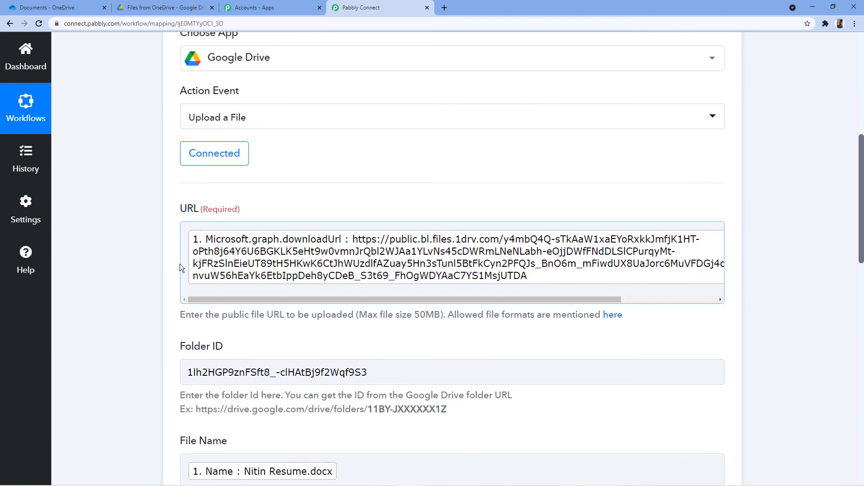
scroll(180, 263, "up", 8)
left_click(207, 243)
scroll(177, 250, "down", 13)
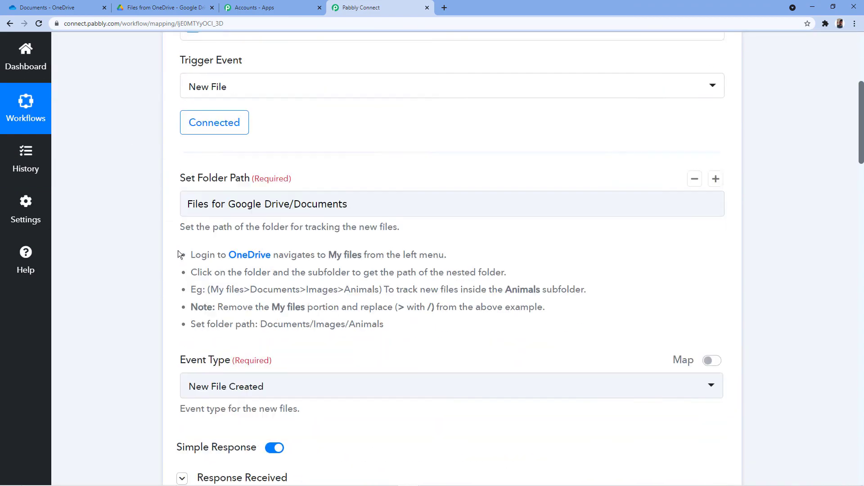
scroll(310, 283, "up", 8)
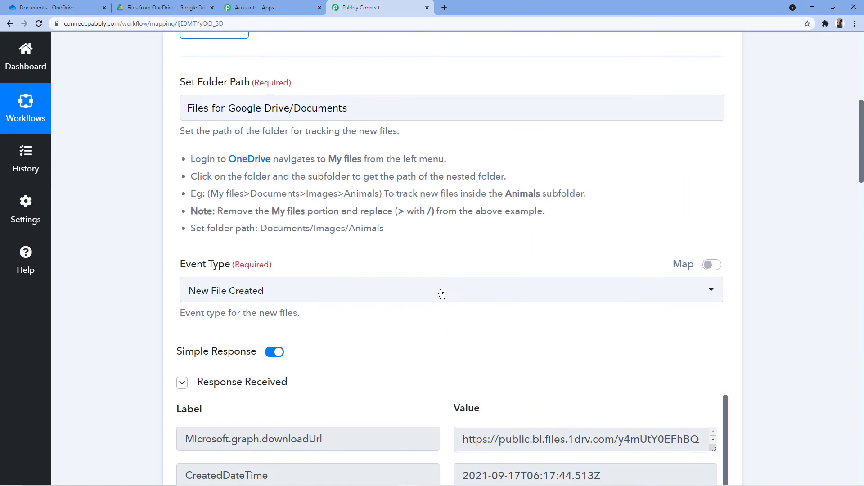
Step: Review the Google Drive action's URL, Folder ID and File Name mappings, and return to the collapsed workflow overview
scroll(289, 293, "down", 13)
scroll(158, 270, "down", 6)
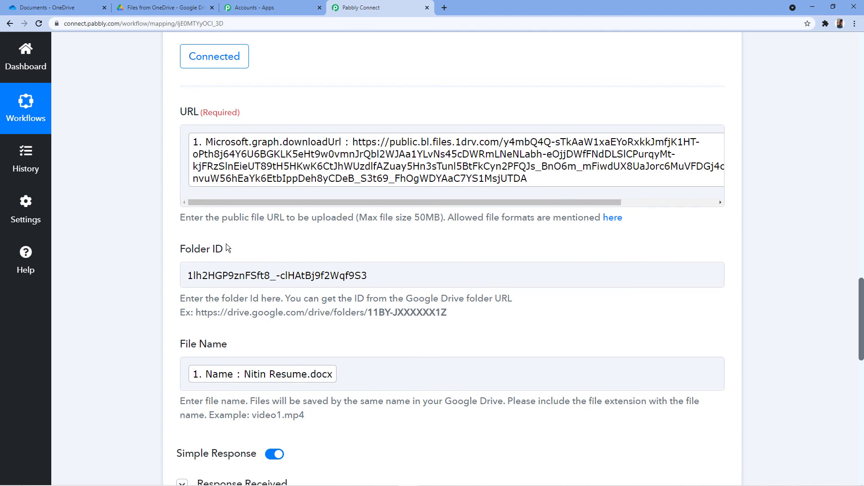
left_click(347, 283)
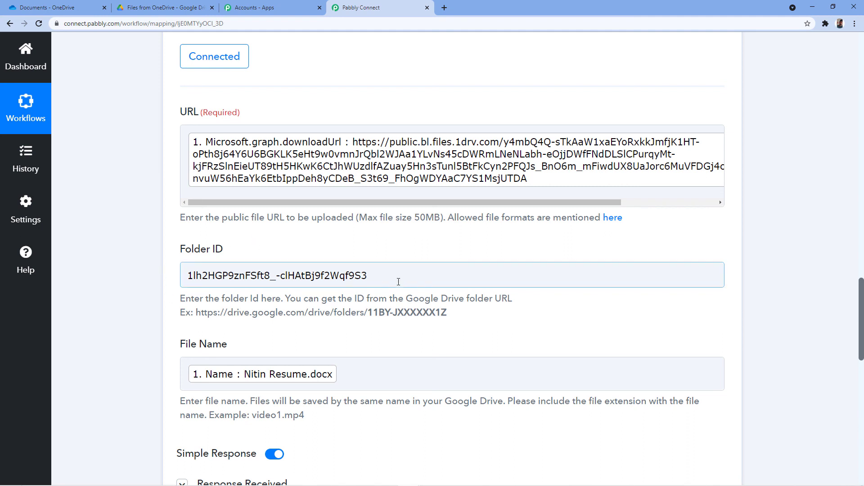
left_click(309, 344)
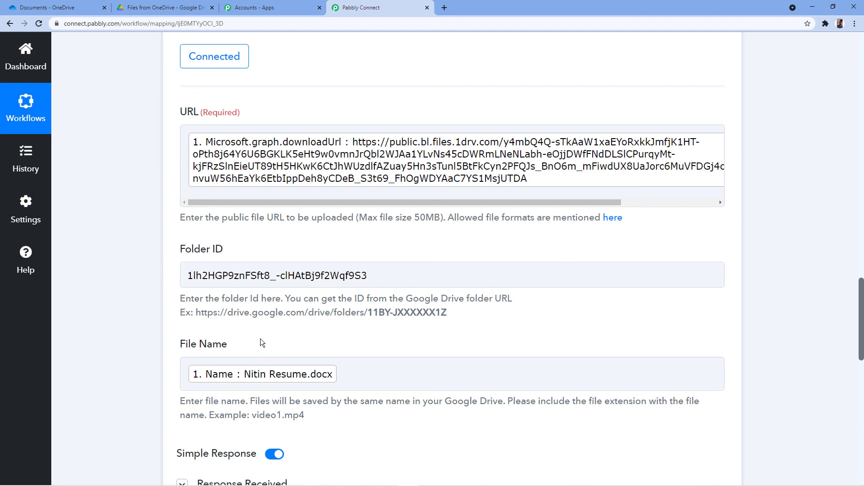
scroll(316, 373, "down", 2)
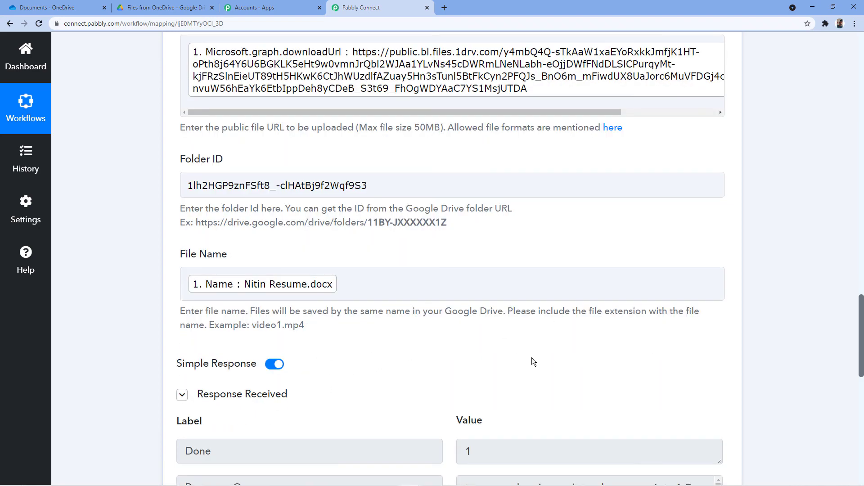
scroll(542, 373, "up", 12)
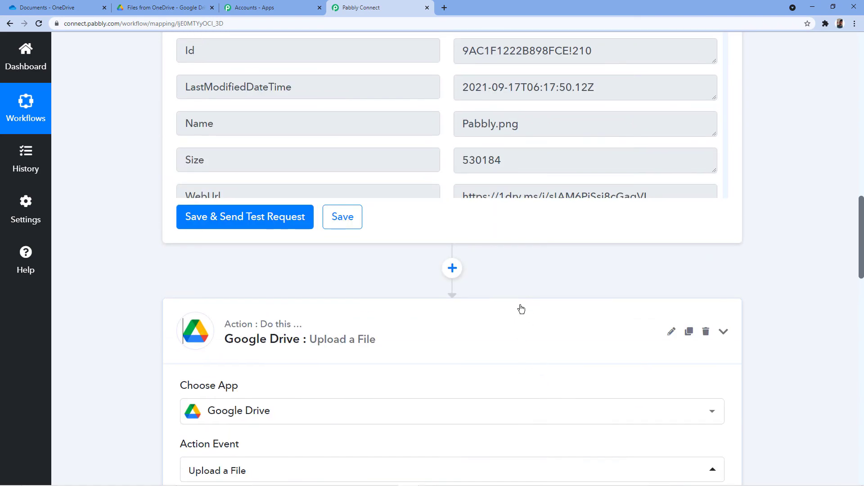
scroll(521, 309, "up", 15)
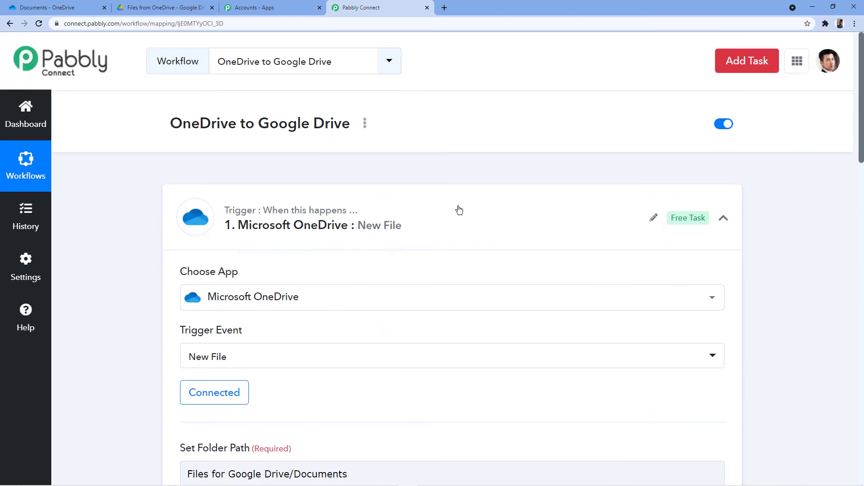
left_click(459, 210)
Step: Compare OneDrive's Documents folder with Google Drive's Files from OneDrive folder, and return to the workflow in Pabbly Connect
left_click(45, 7)
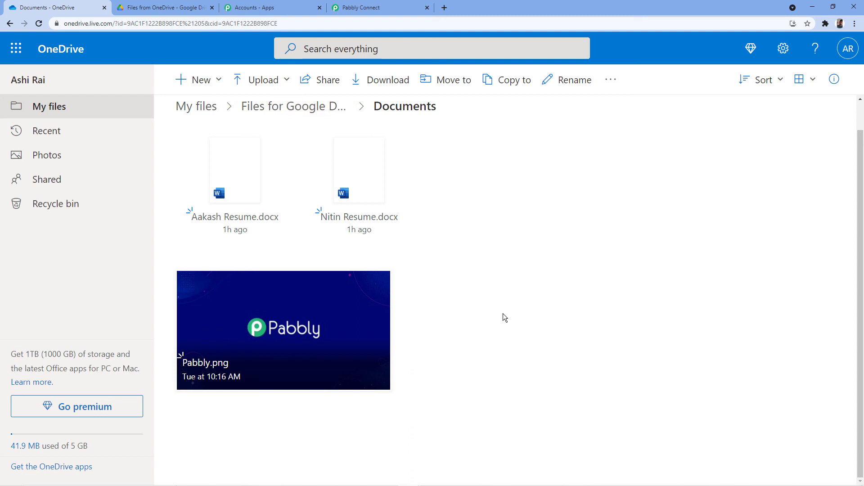
left_click(172, 3)
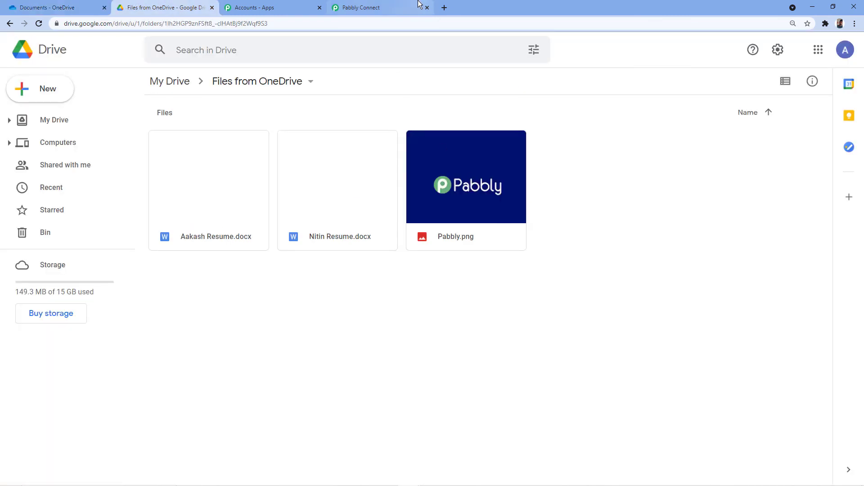
left_click(387, 7)
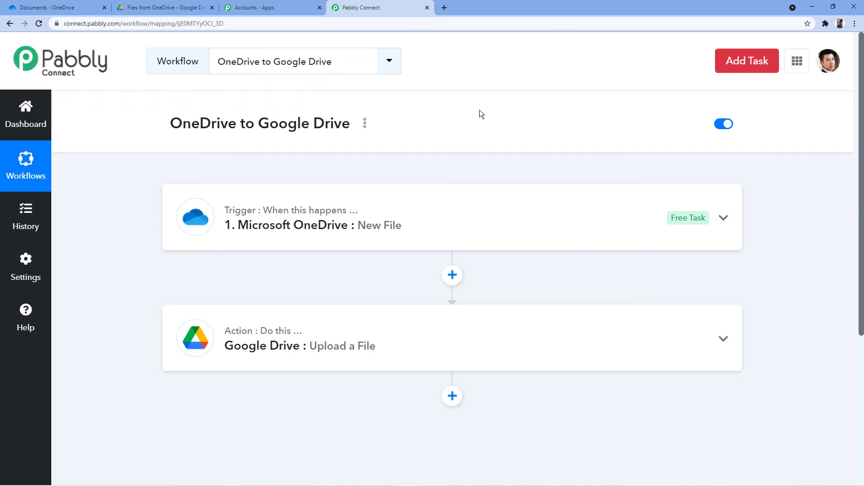